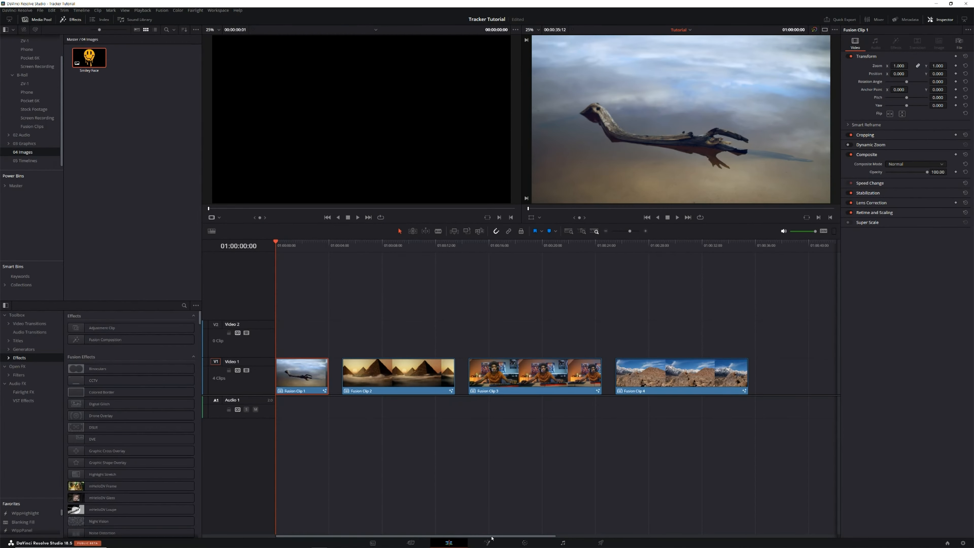
Open Fusion Clip 1 in the Fusion page and add a Tracker node midway between MediaIn1 and MediaOut1.
click(487, 543)
scroll(332, 345, up, 1)
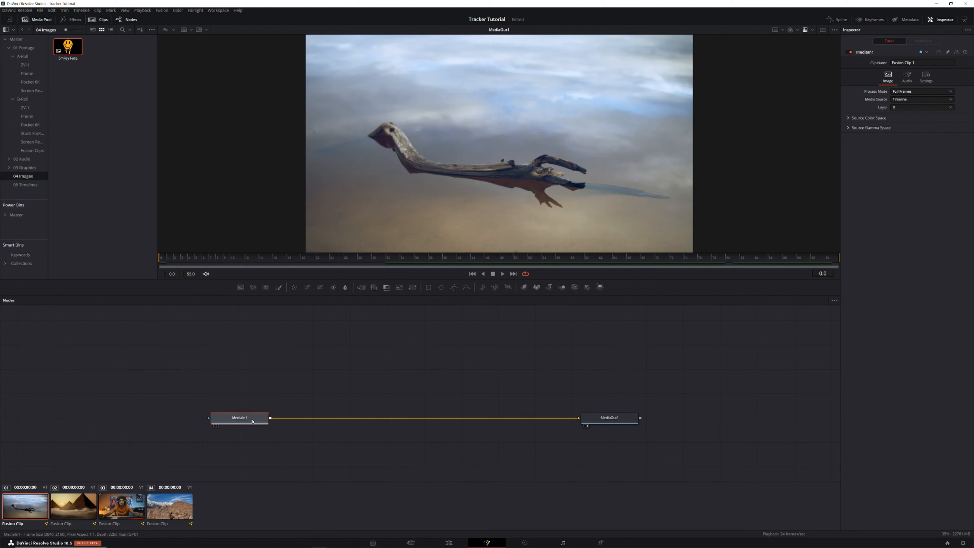
key(shift+space)
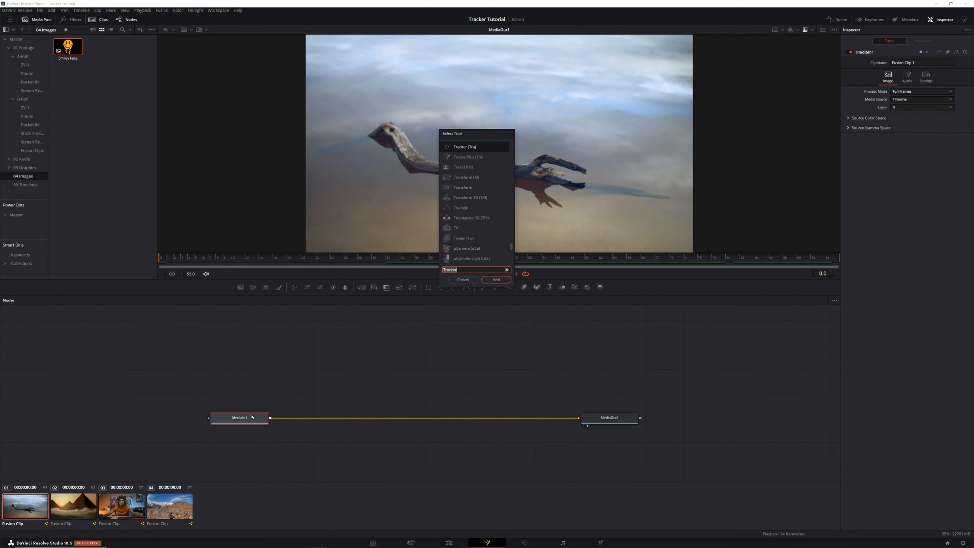
text(Tracker)
key(BackSpace)
text(tracker)
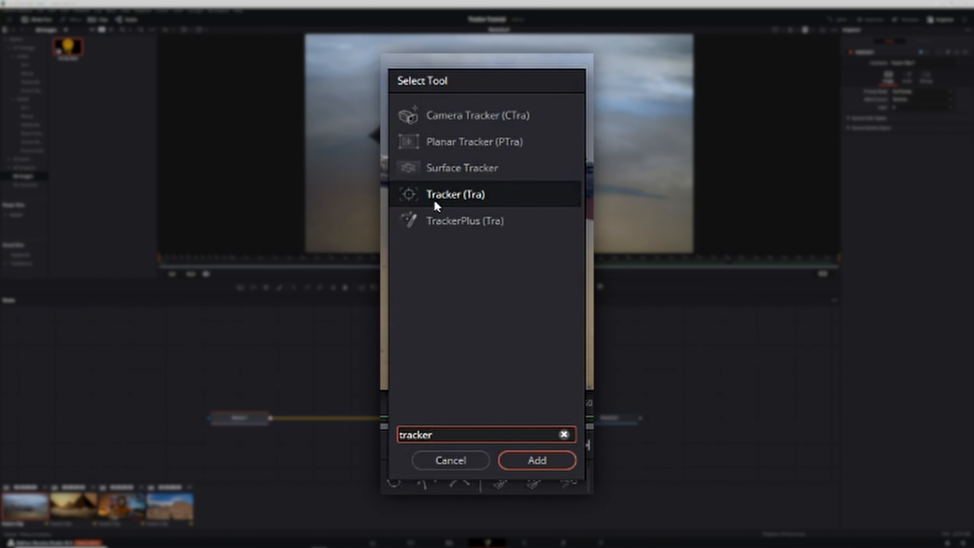
click(453, 195)
click(538, 460)
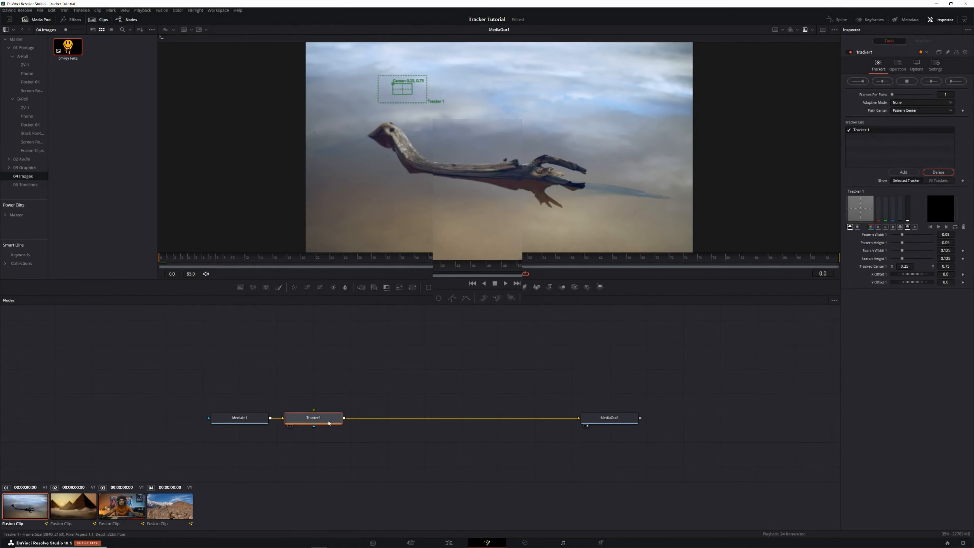
drag(329, 428, 422, 425)
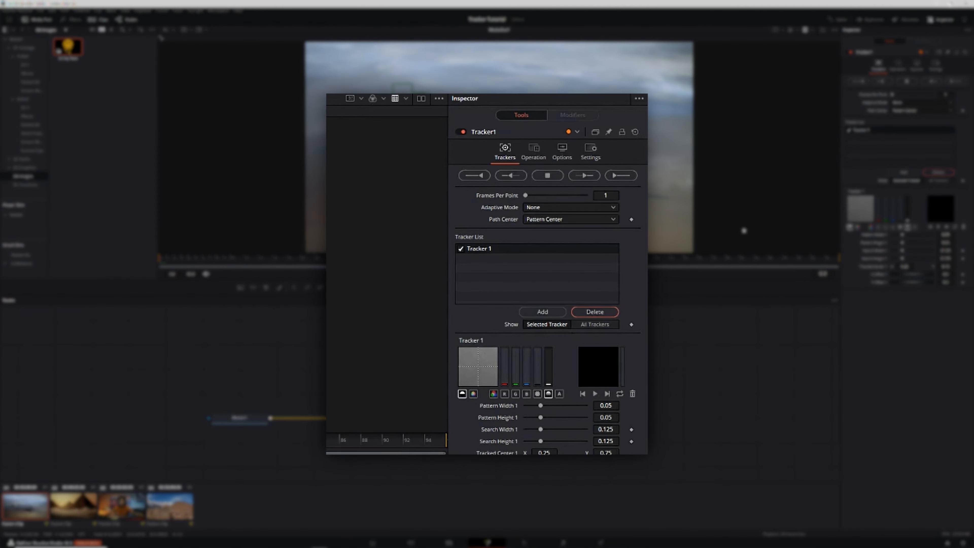
Add two extra trackers to the Tracker1 node's tracker list and delete both again.
click(547, 311)
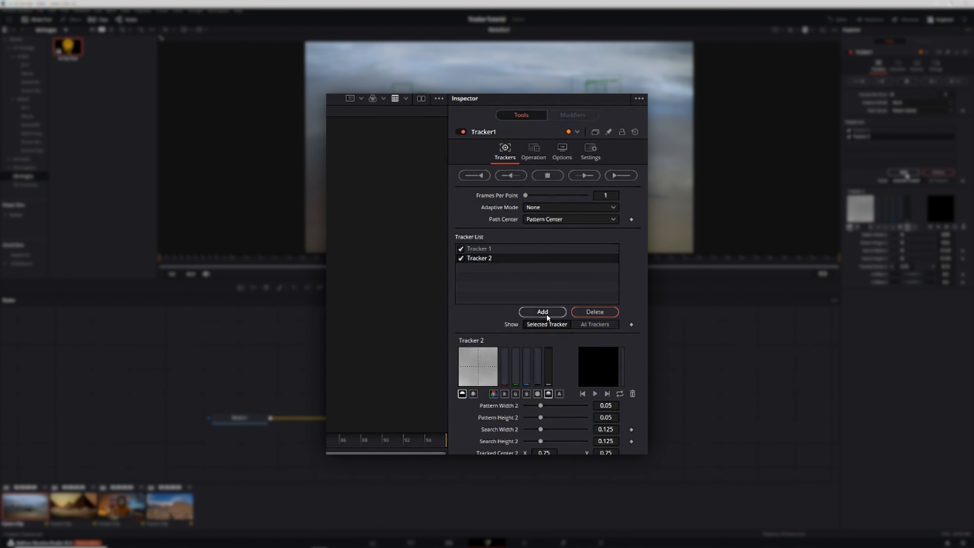
click(546, 311)
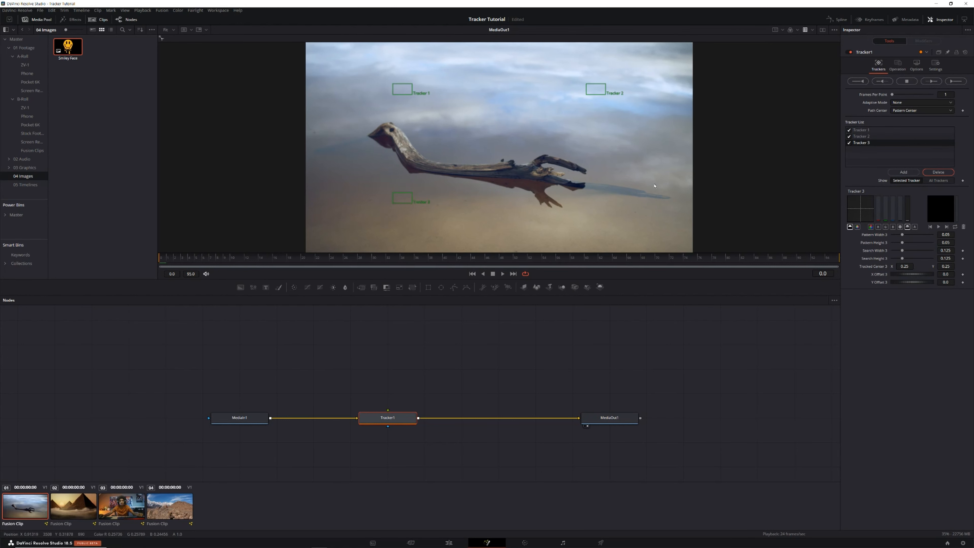
click(924, 171)
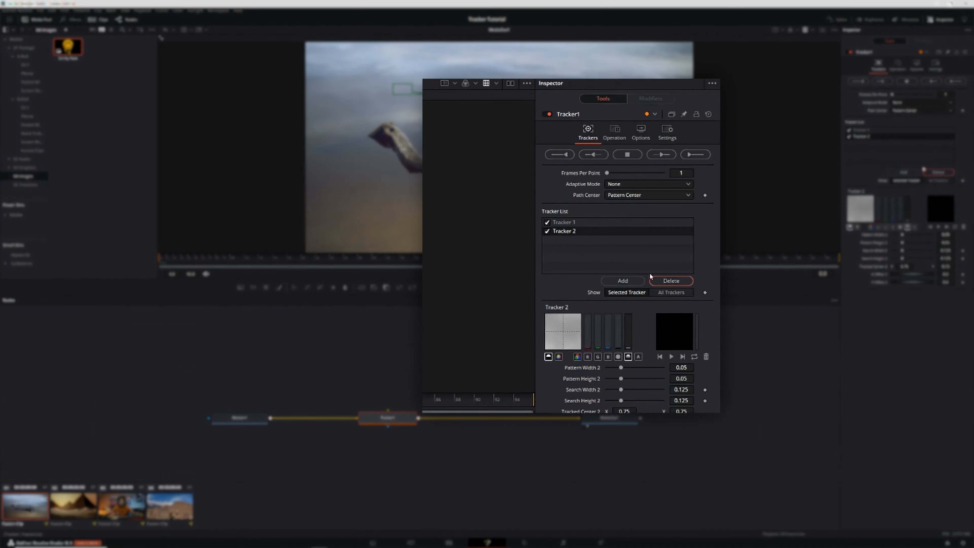
click(938, 172)
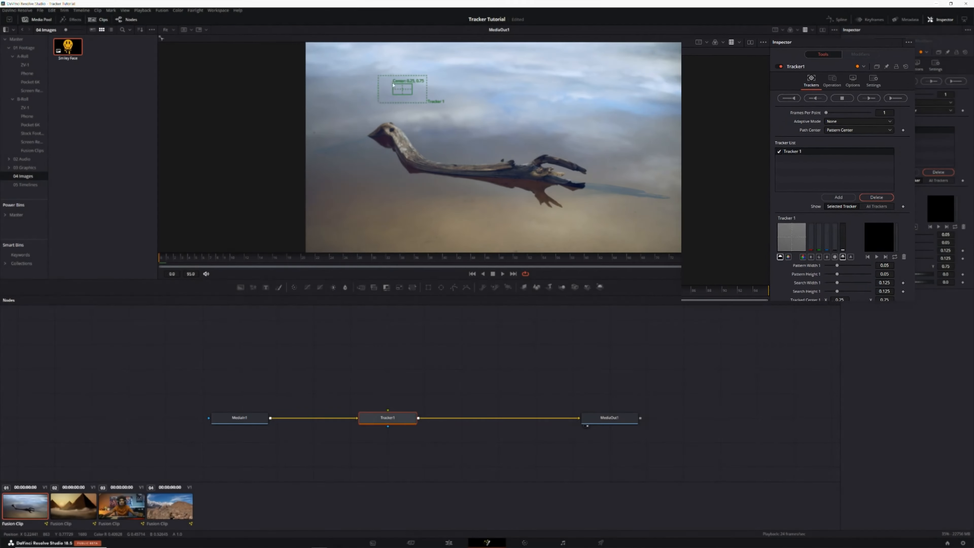
Place Tracker 1 on the tip of the upper branch, track it forward through the clip, and return to frame 0.
drag(408, 90, 586, 172)
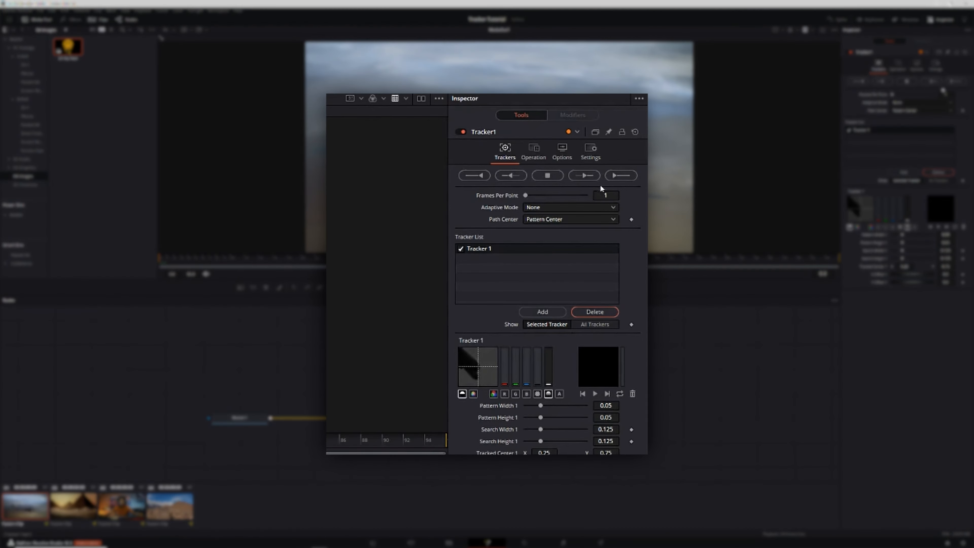
click(956, 81)
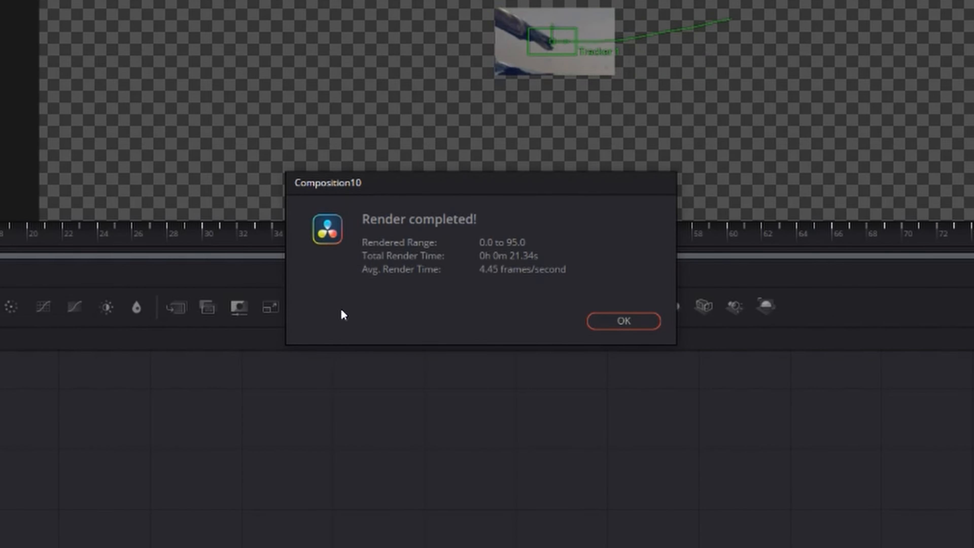
click(613, 326)
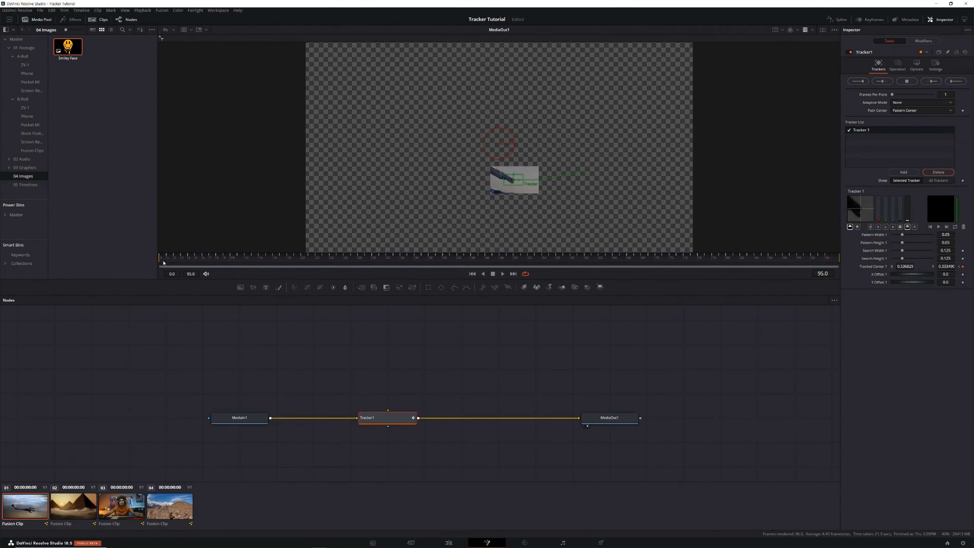
click(160, 261)
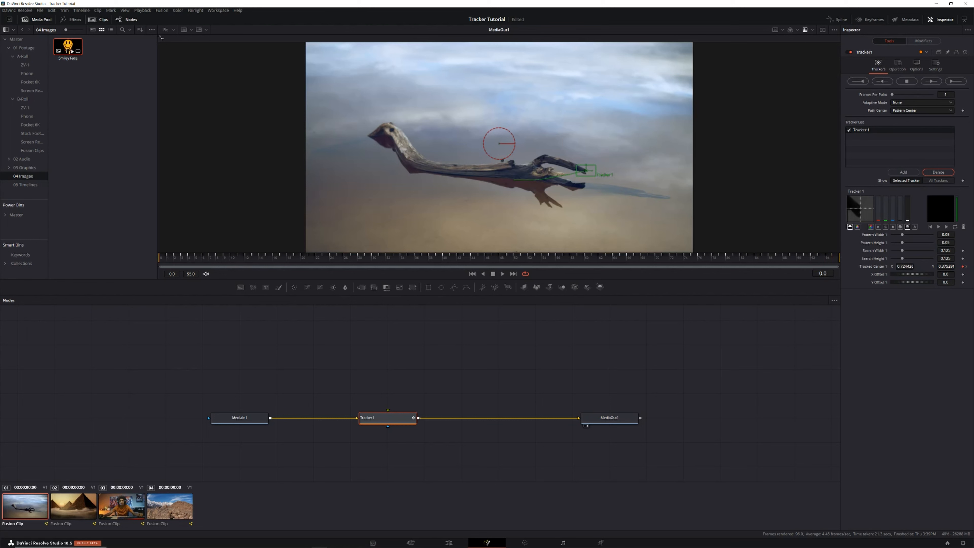
Bring the Smiley Face image in as a node above Tracker1 and connect its output to Tracker1's foreground input.
drag(66, 52, 388, 369)
click(397, 420)
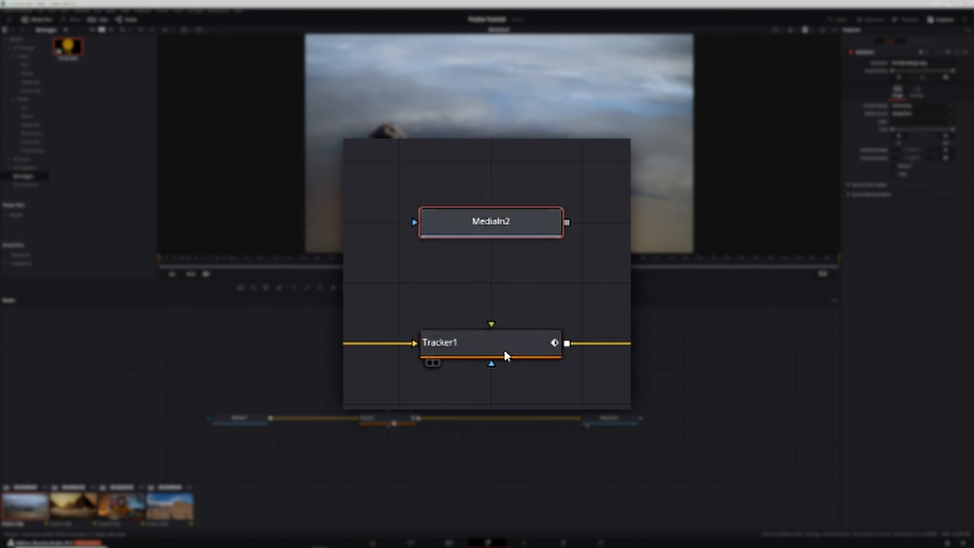
click(539, 285)
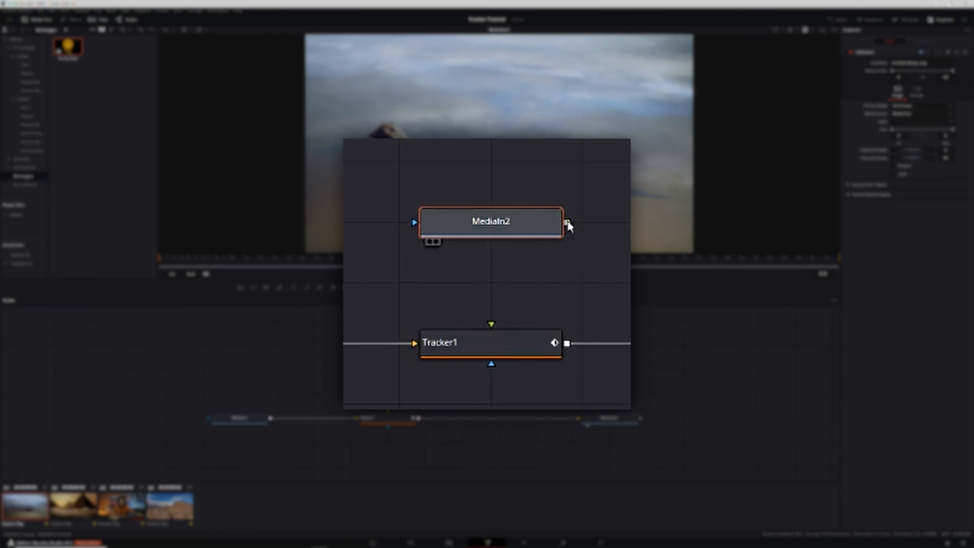
drag(566, 223, 494, 337)
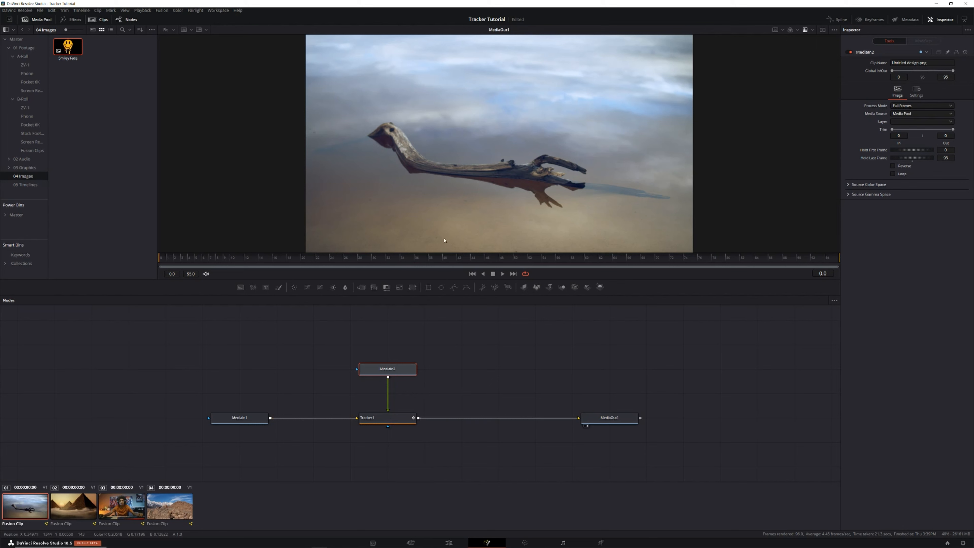
Set the Tracker1 node's operation to Match Move.
click(387, 419)
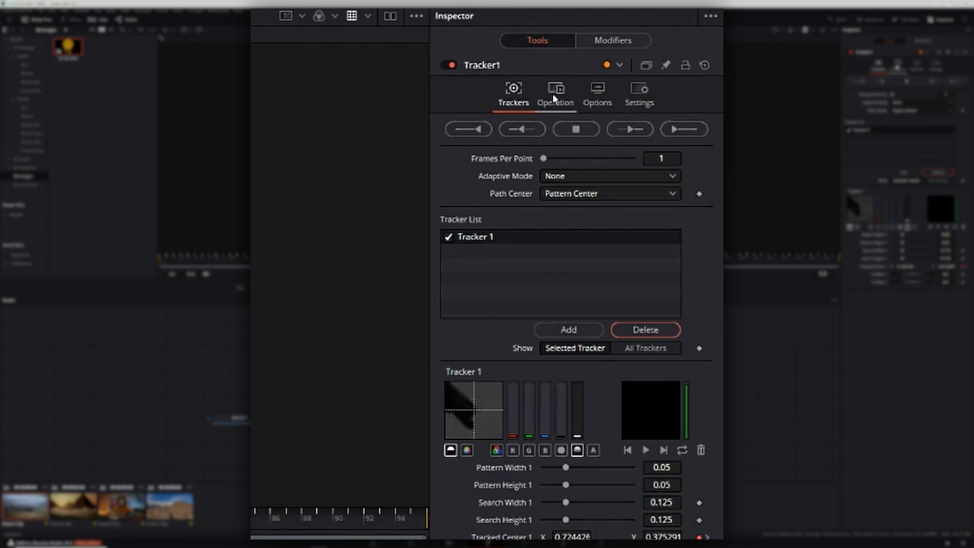
click(553, 93)
click(564, 126)
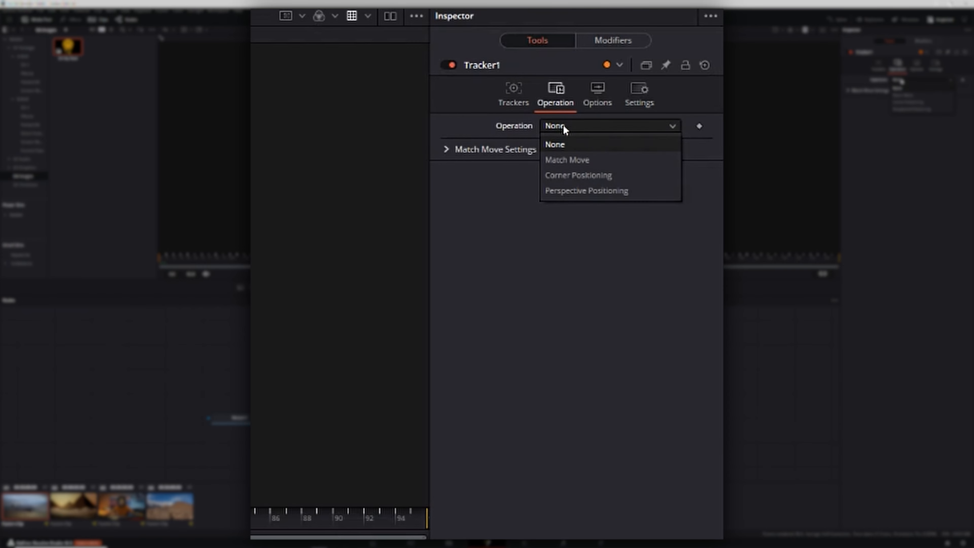
click(572, 160)
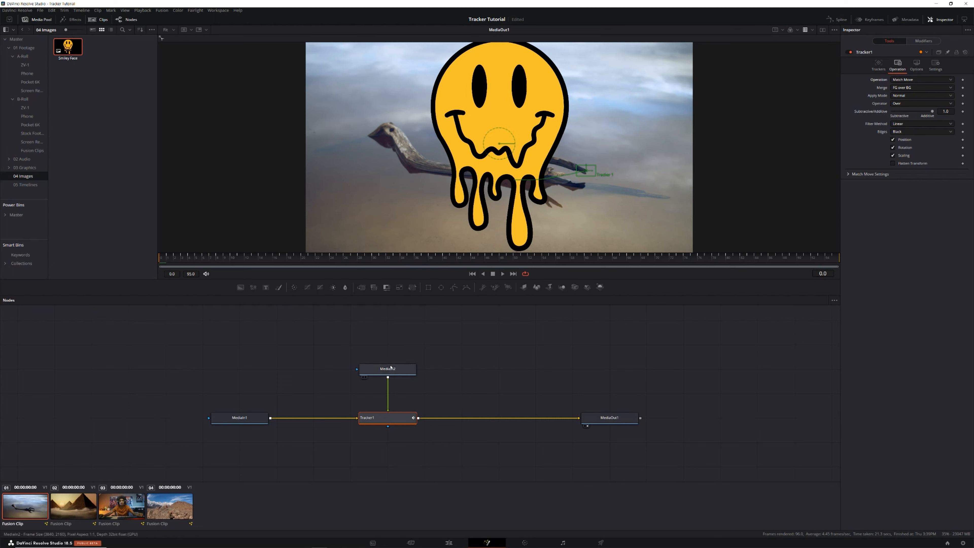
Insert a Transform node between MediaIn2 and Tracker1, scale the smiley to about 0.17, and position it over the branch tip.
drag(390, 373, 389, 327)
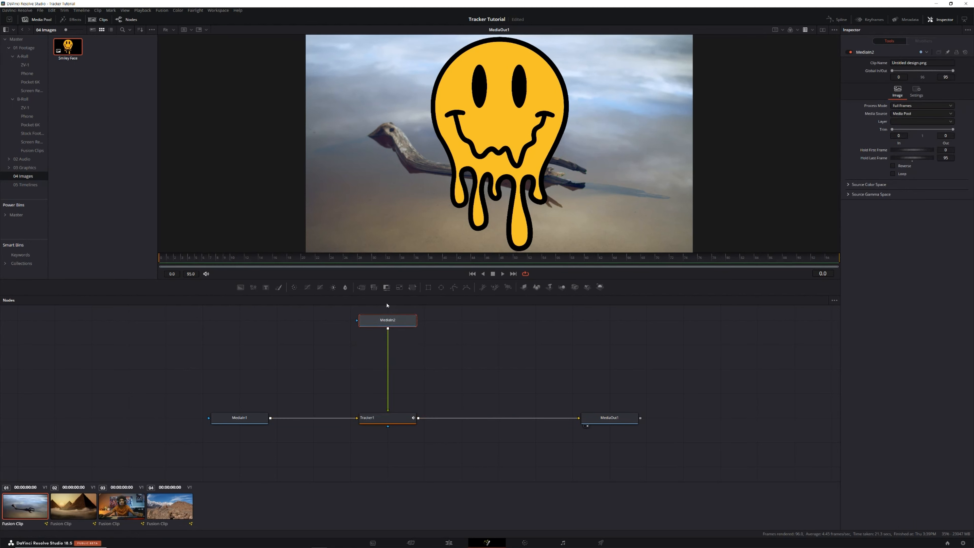
click(413, 288)
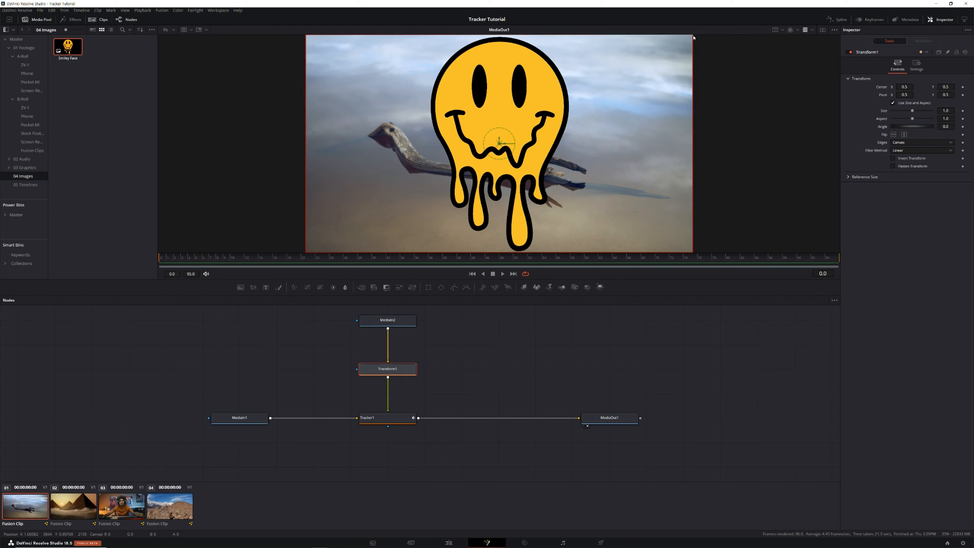
drag(693, 36, 582, 148)
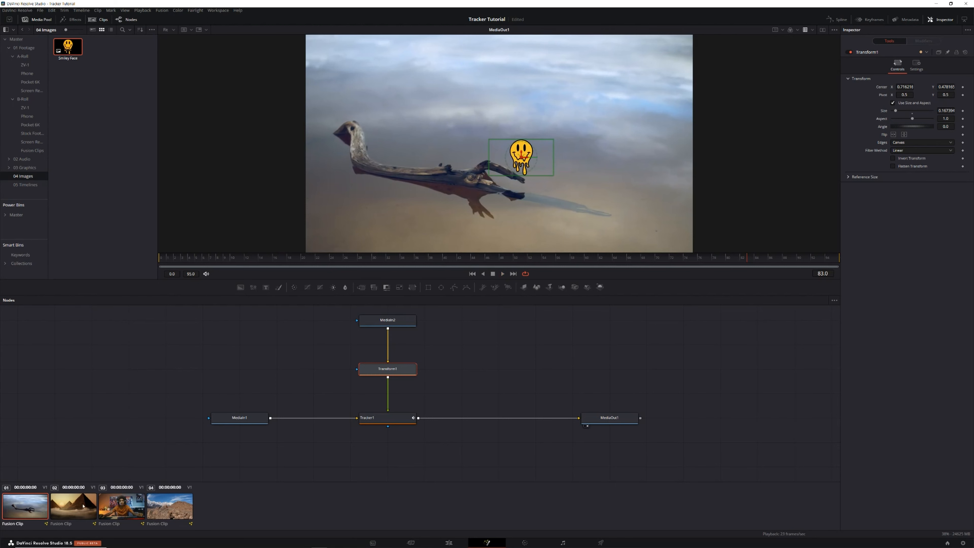
Open the pyramid composition Fusion Clip 2, preview it, and move its two nodes to the middle of the node area.
click(83, 506)
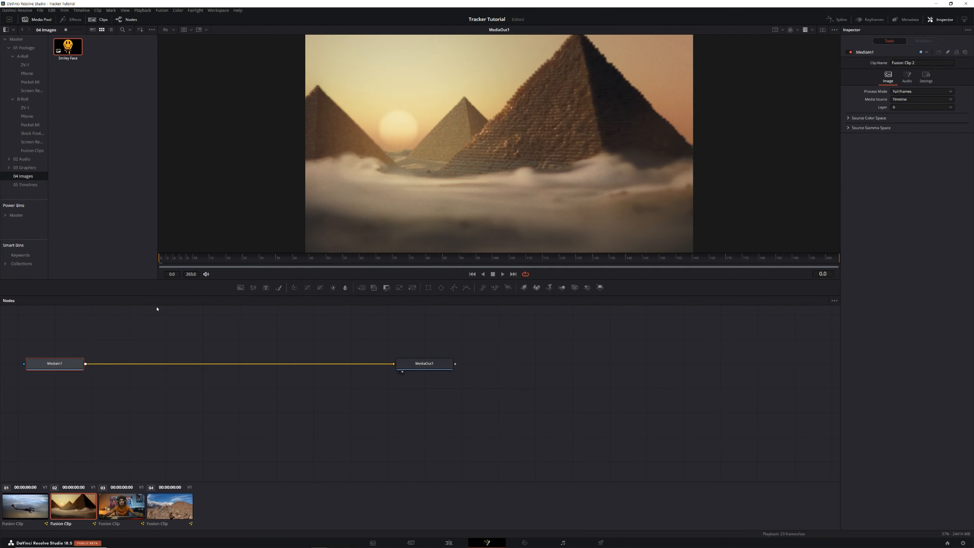
key(space)
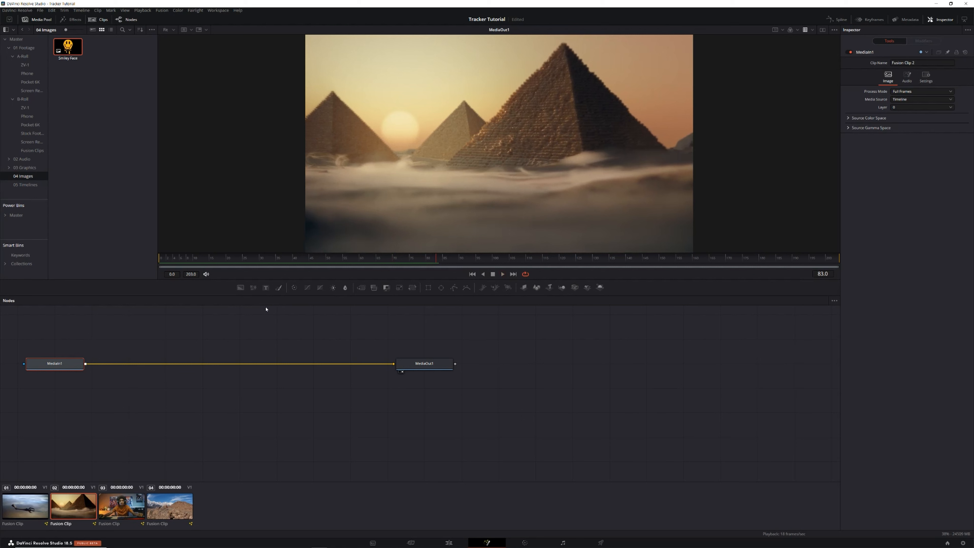
drag(49, 342, 454, 399)
drag(427, 370, 575, 415)
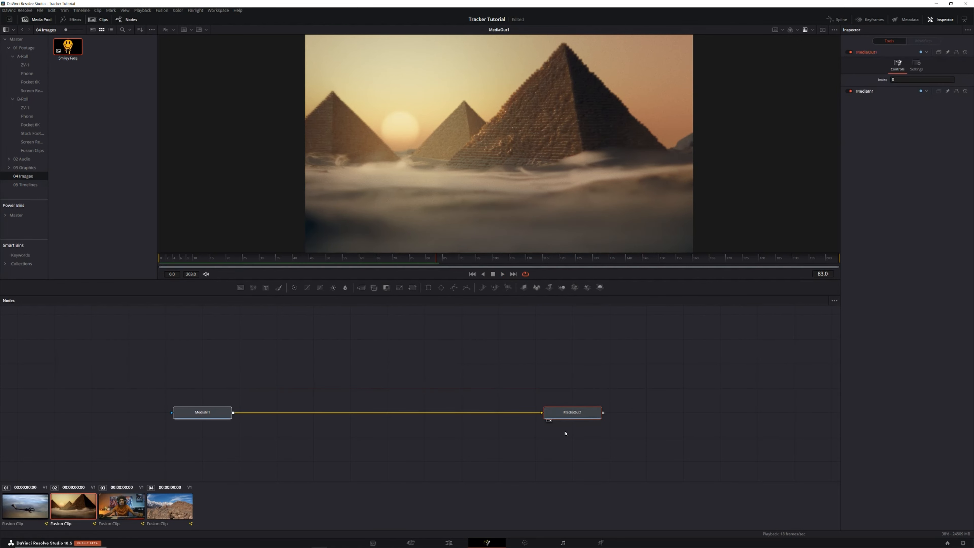
Add a Planar Tracker node between MediaIn1 and MediaOut1 in the pyramid composition.
click(198, 414)
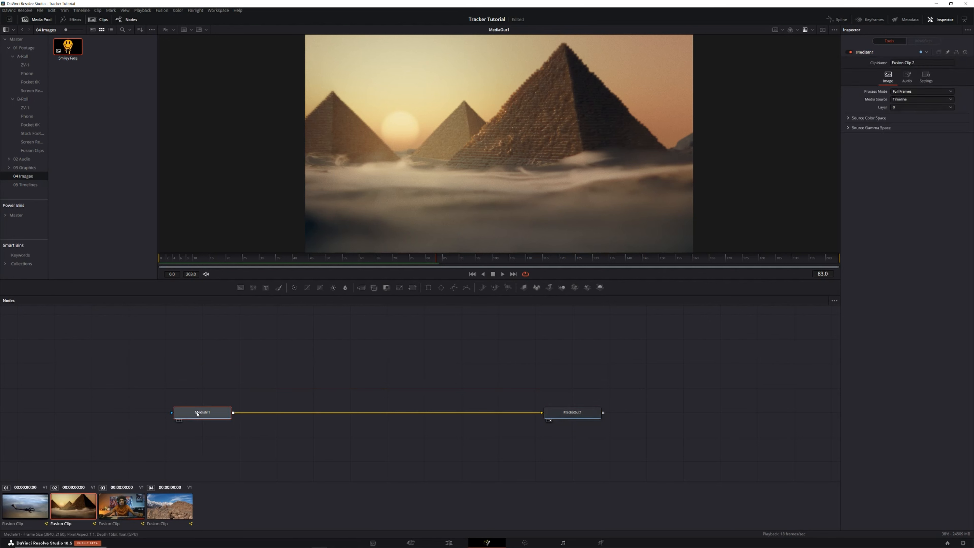
key(shift+space)
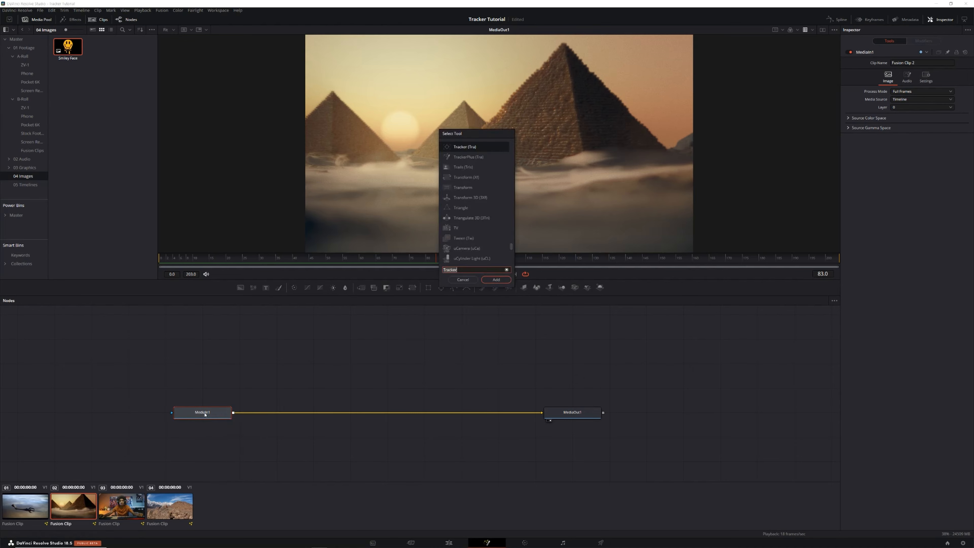
text(planar)
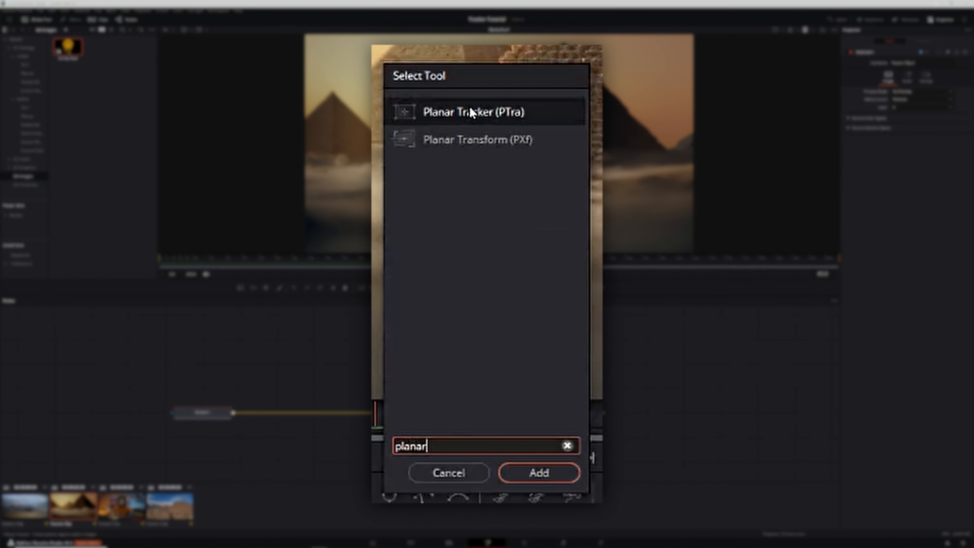
click(463, 116)
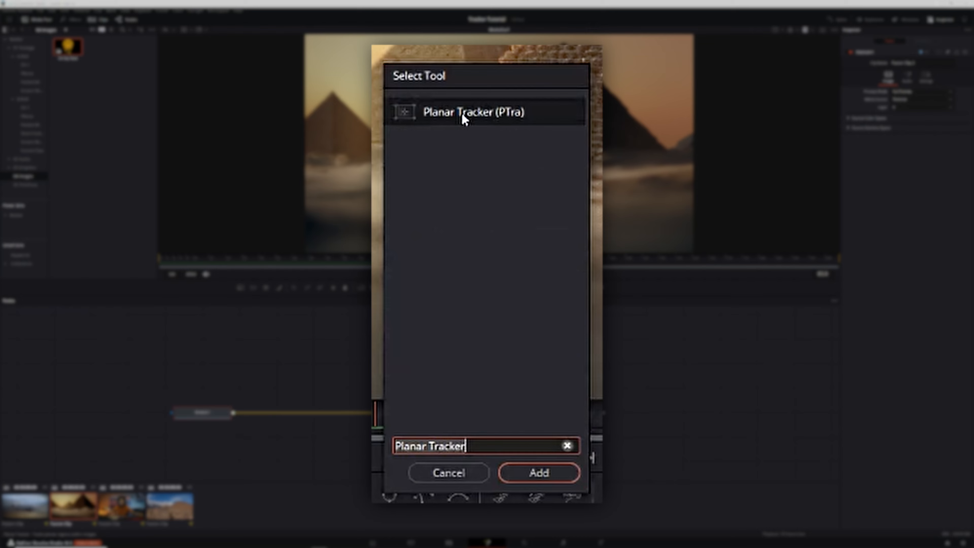
click(539, 473)
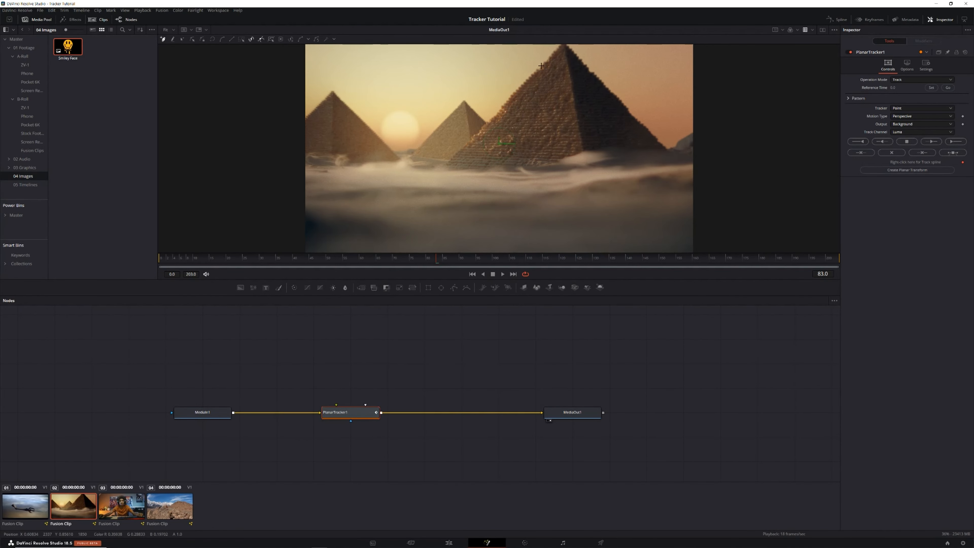
Go to frame 0 and outline the upper part of the large pyramid's sunlit face as the tracking pattern.
click(161, 261)
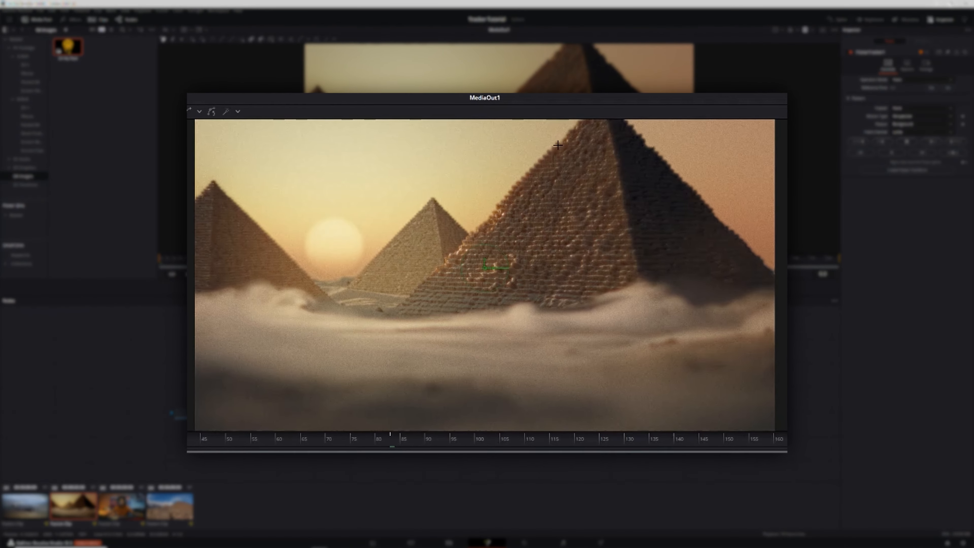
click(558, 145)
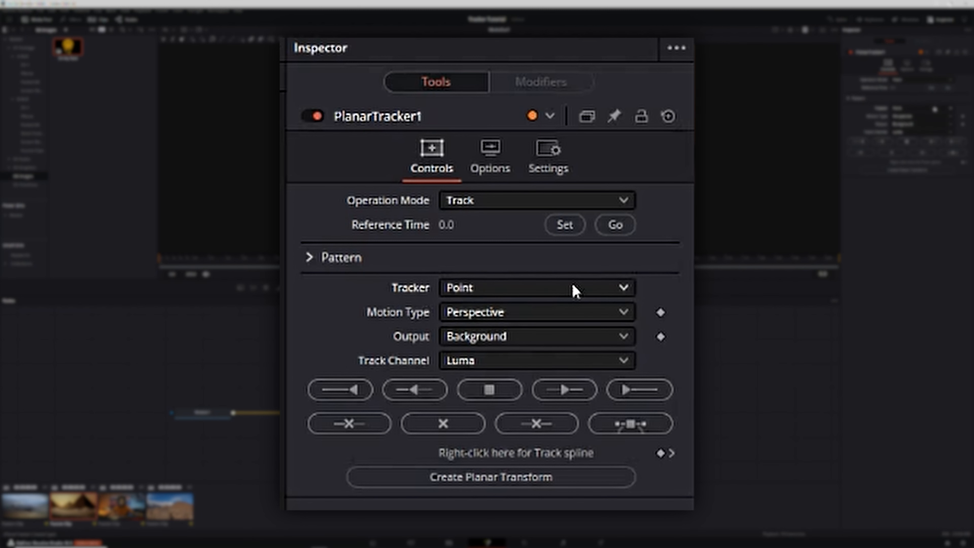
Set the planar tracker to Hybrid Point/Area with Translation, Rotation, Scale motion, and track the pyramid pattern to the end of the clip.
click(484, 289)
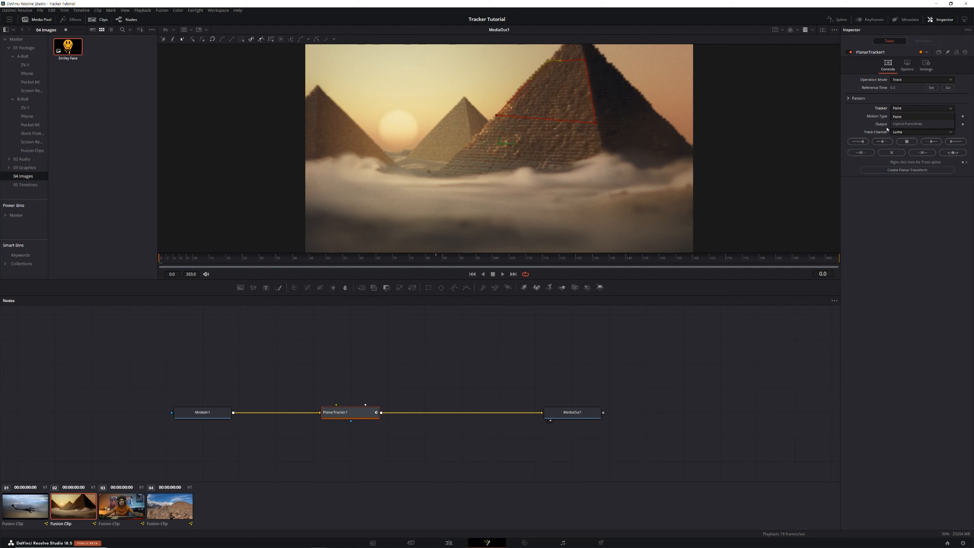
click(905, 124)
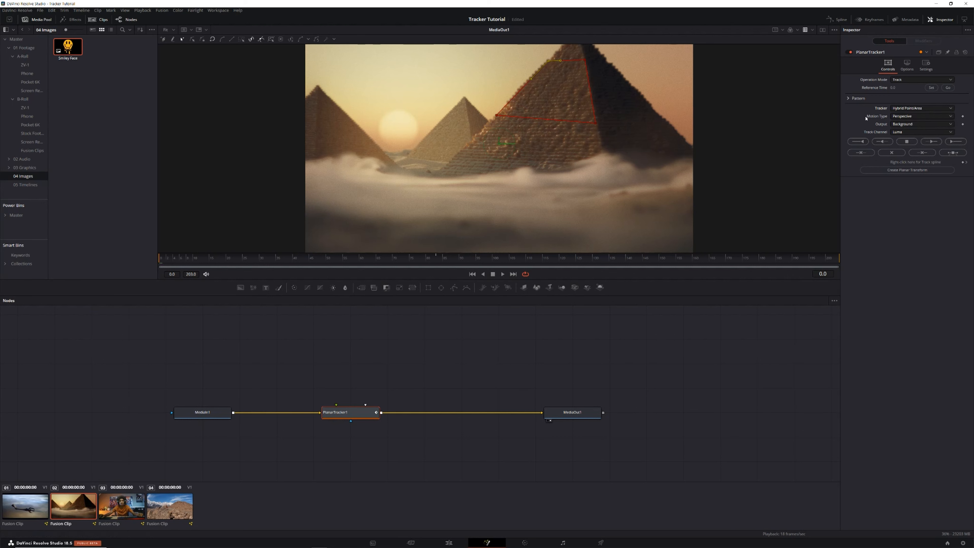
click(903, 115)
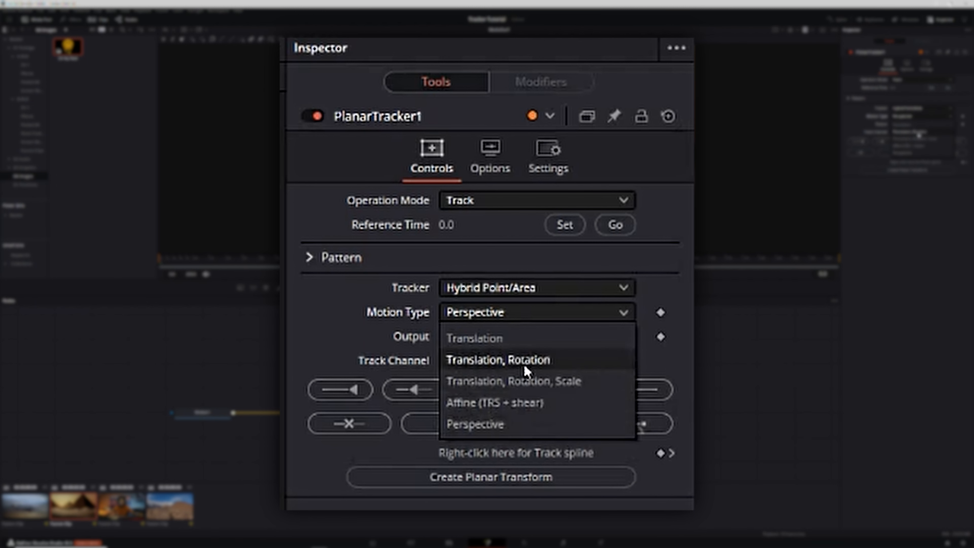
click(505, 382)
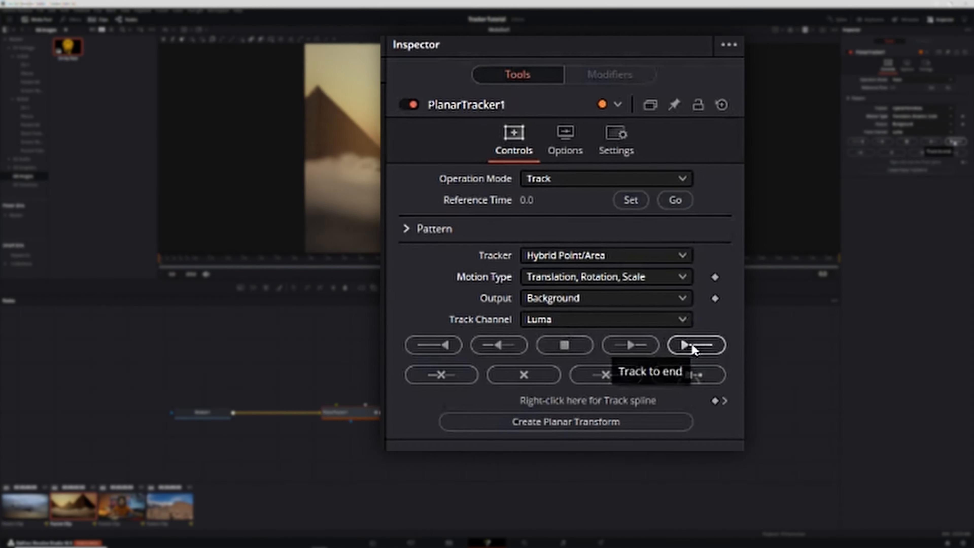
click(633, 388)
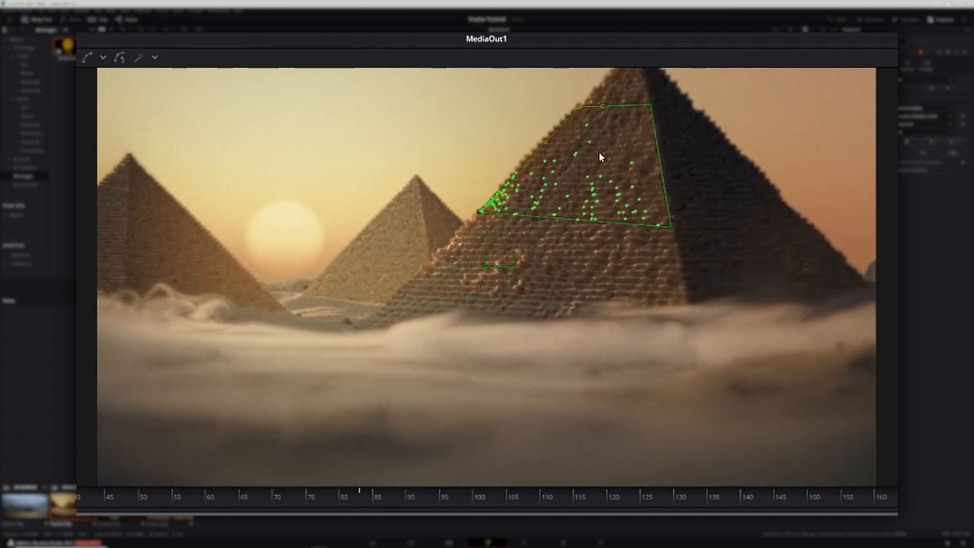
key(alt+f)
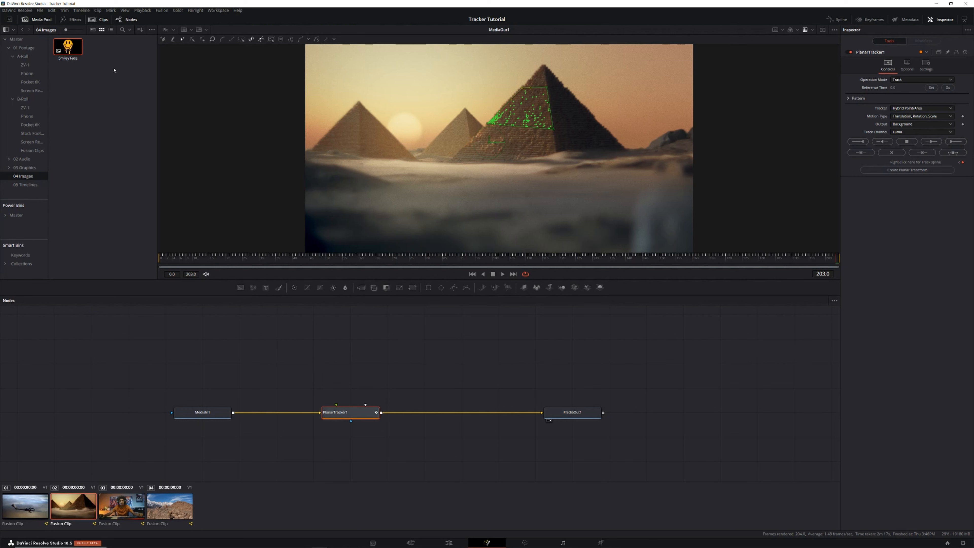
Add the Smiley Face image to the node area and create a planar transform from PlanarTracker1, placing it beneath MediaIn2.
drag(62, 48, 422, 361)
click(347, 415)
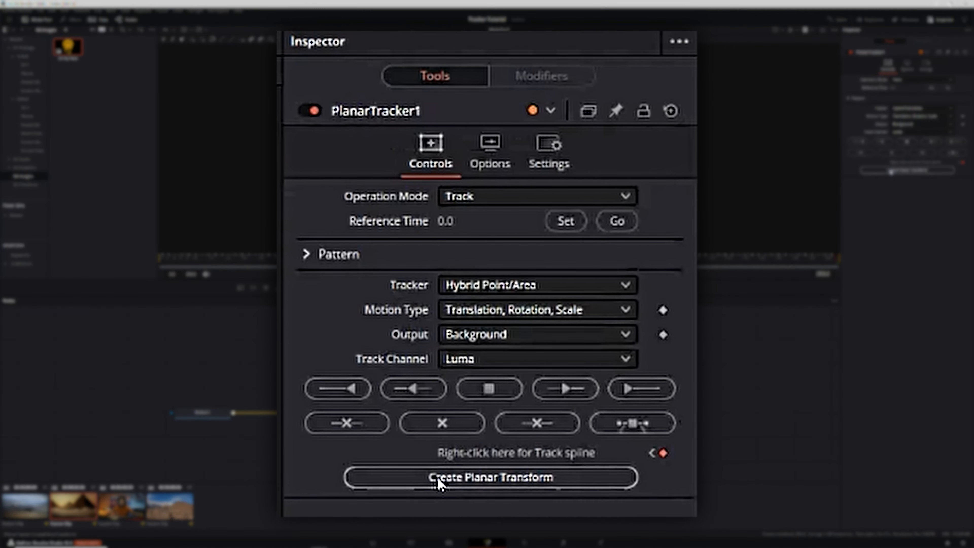
click(448, 478)
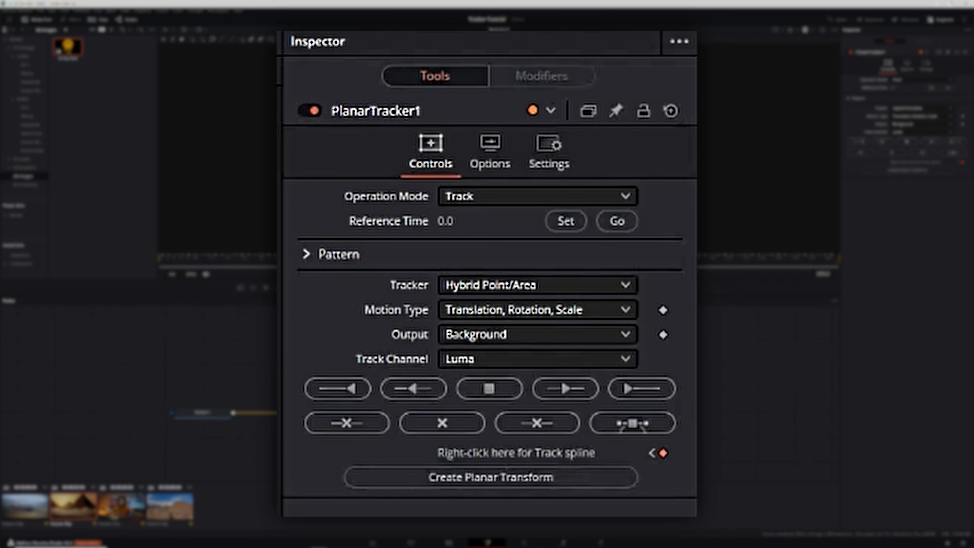
drag(52, 340, 420, 389)
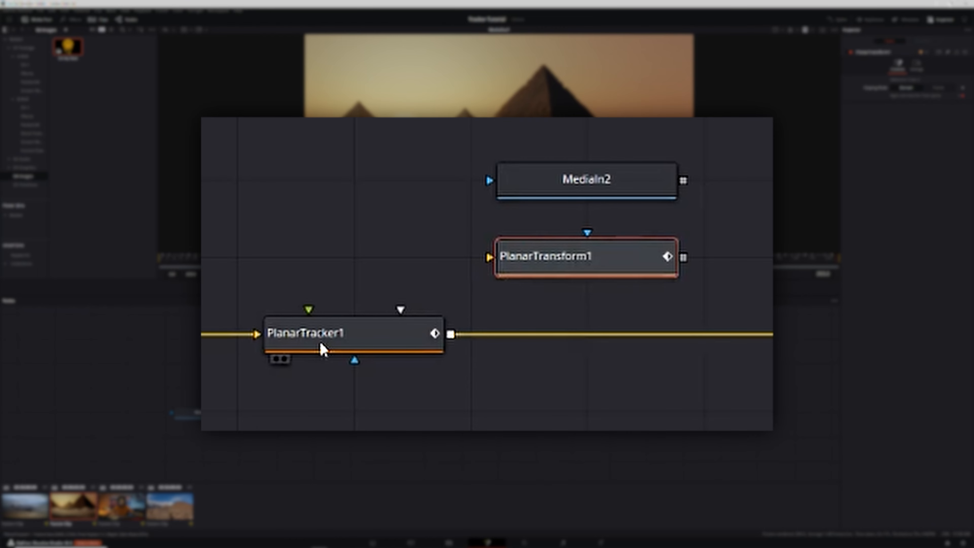
Delete PlanarTracker1 and merge MediaIn2 over MediaIn1 through PlanarTransform1.
click(323, 348)
key(Delete)
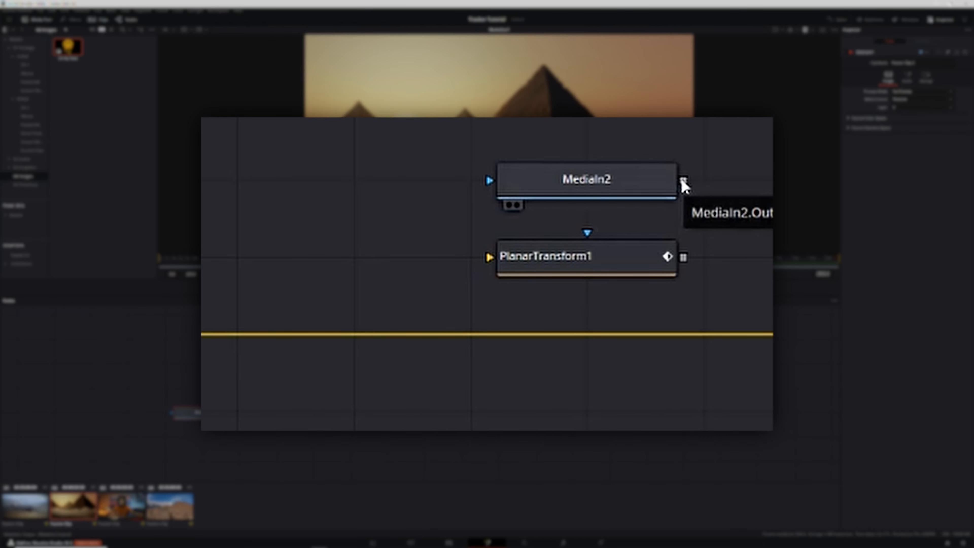
drag(683, 186, 609, 264)
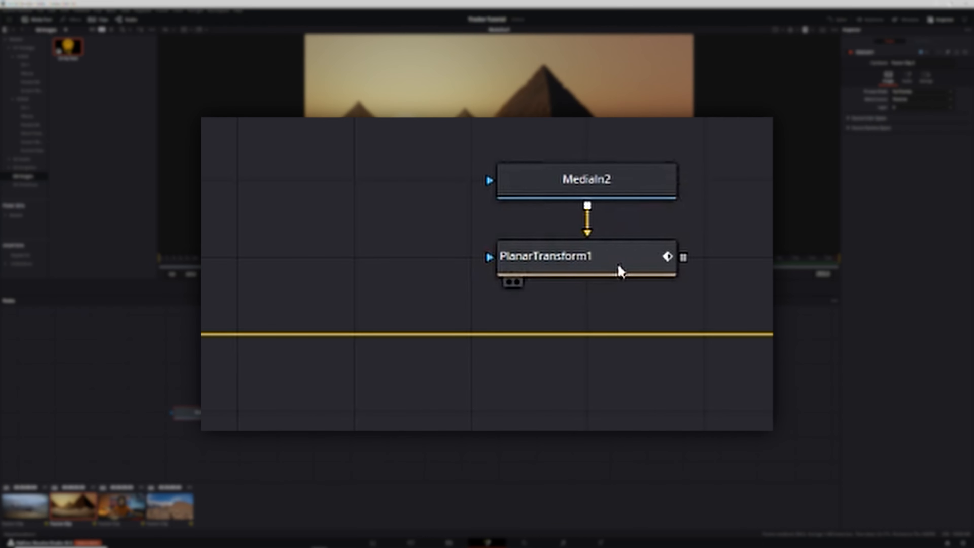
drag(683, 257, 233, 413)
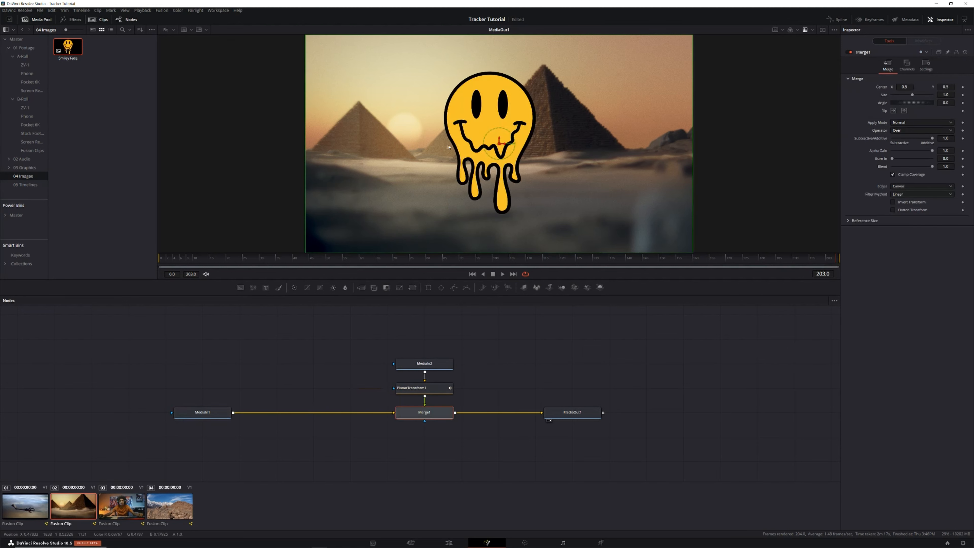
Insert a Transform node between MediaIn2 and PlanarTransform1, scaling the smiley to about 0.42 and centring it at about X 0.31, Y 0.71.
drag(392, 326, 441, 392)
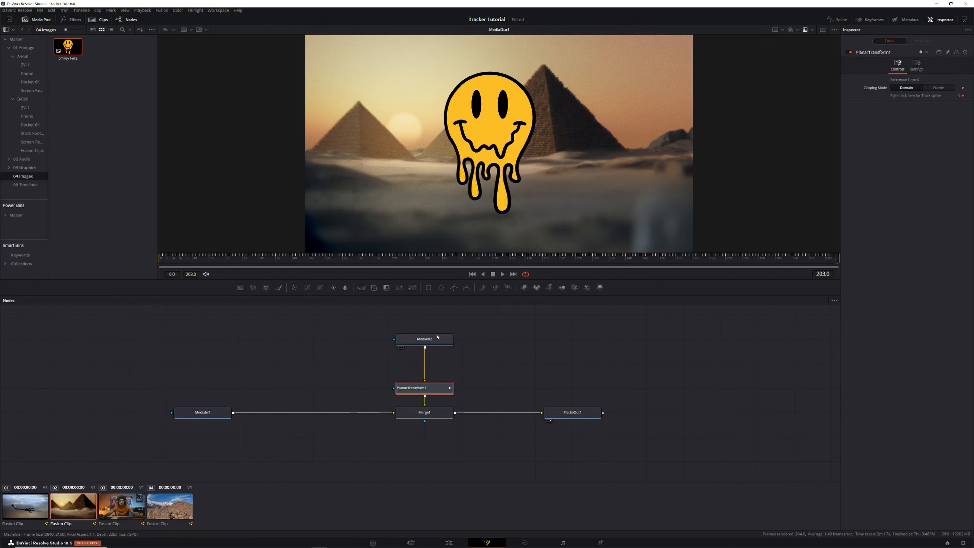
click(437, 340)
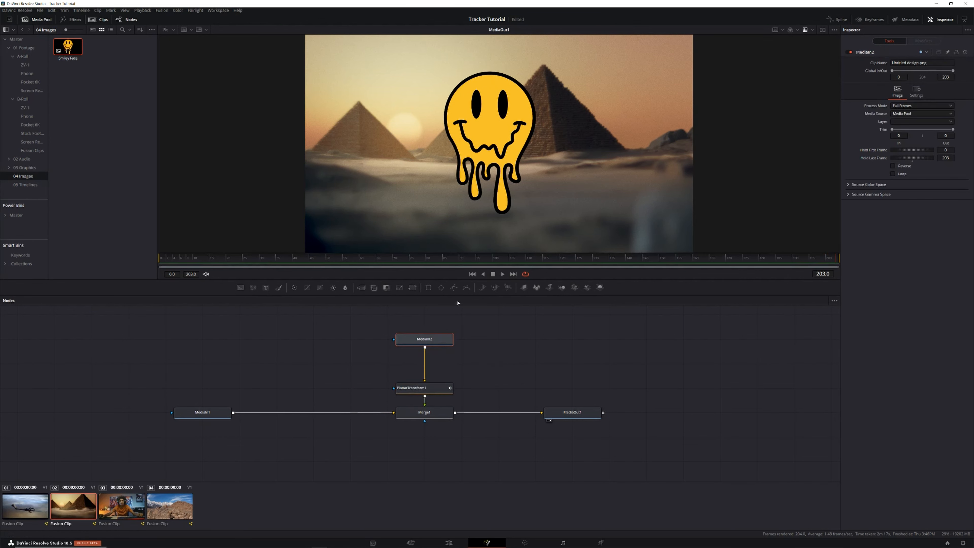
click(399, 287)
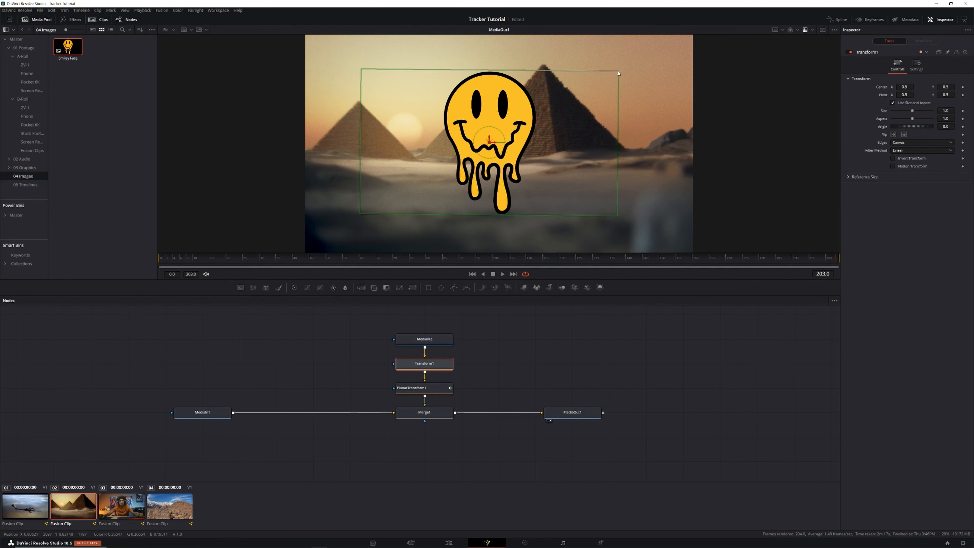
drag(618, 73, 543, 112)
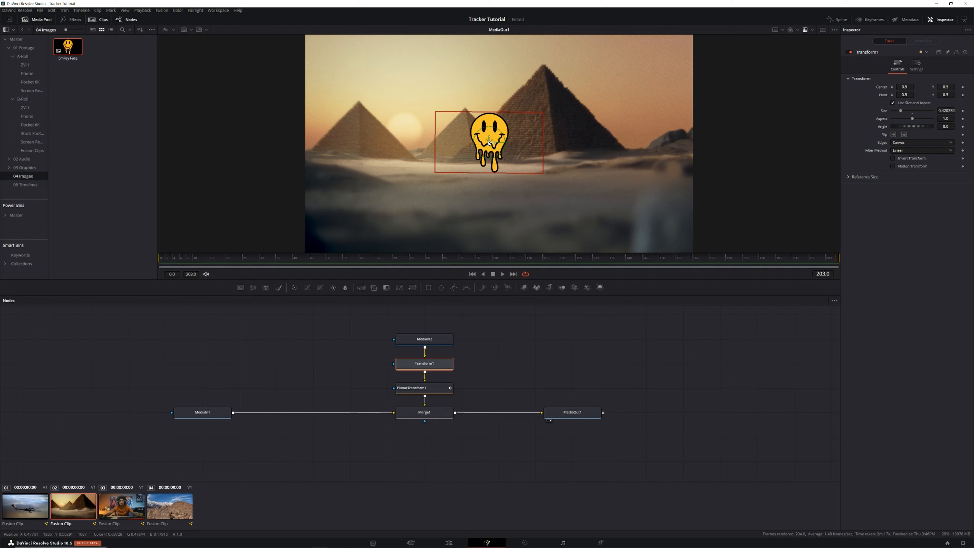
drag(489, 143, 440, 110)
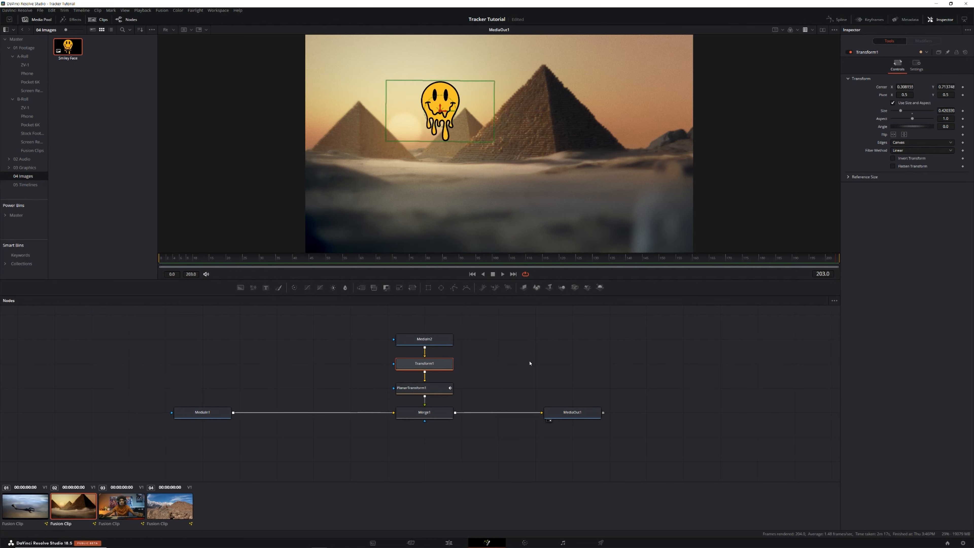
Move MediaIn2 and Transform1 up to make room, and add a Crop node after Transform1.
drag(407, 322, 432, 352)
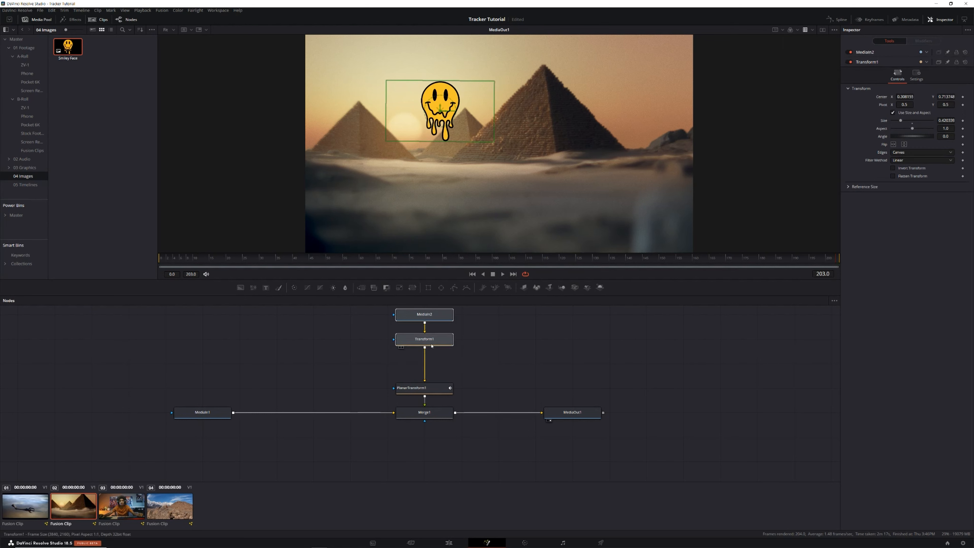
click(432, 345)
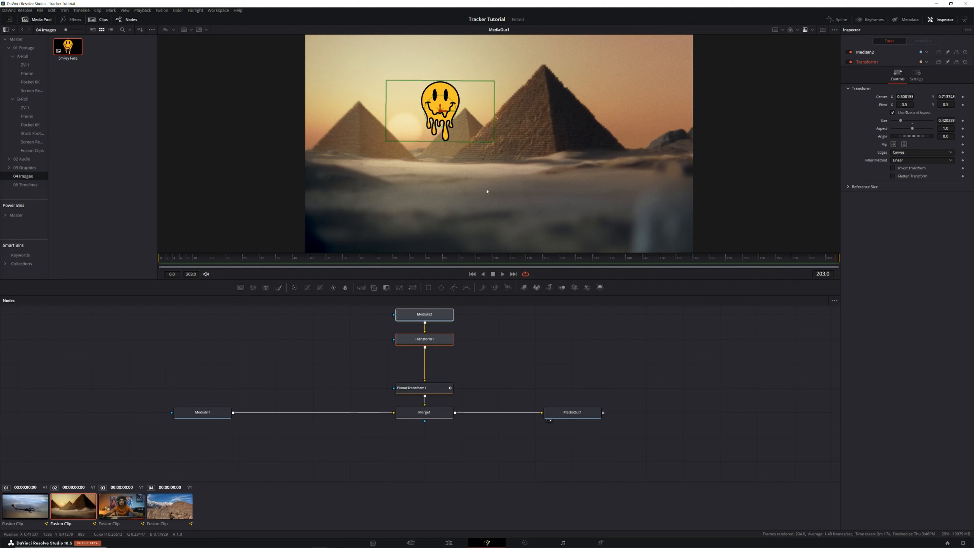
click(506, 350)
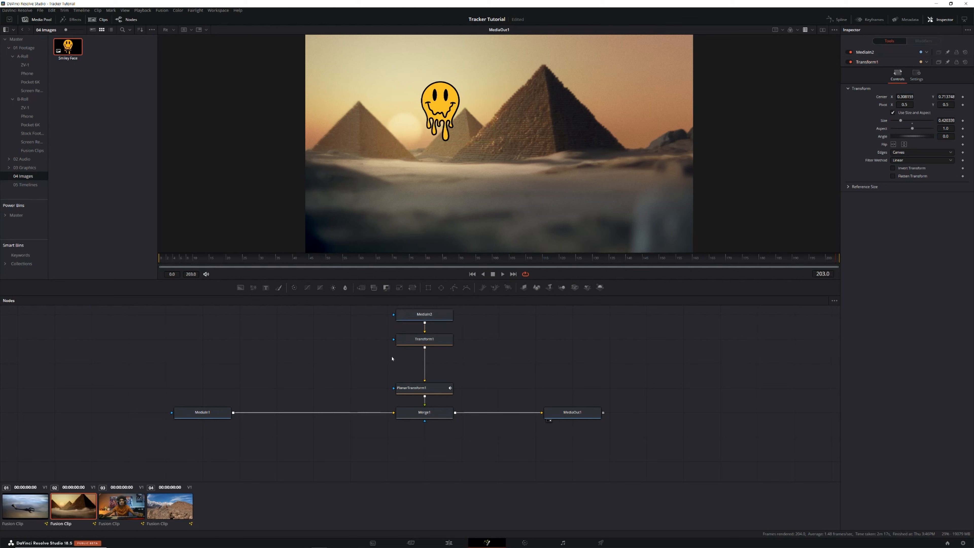
click(435, 345)
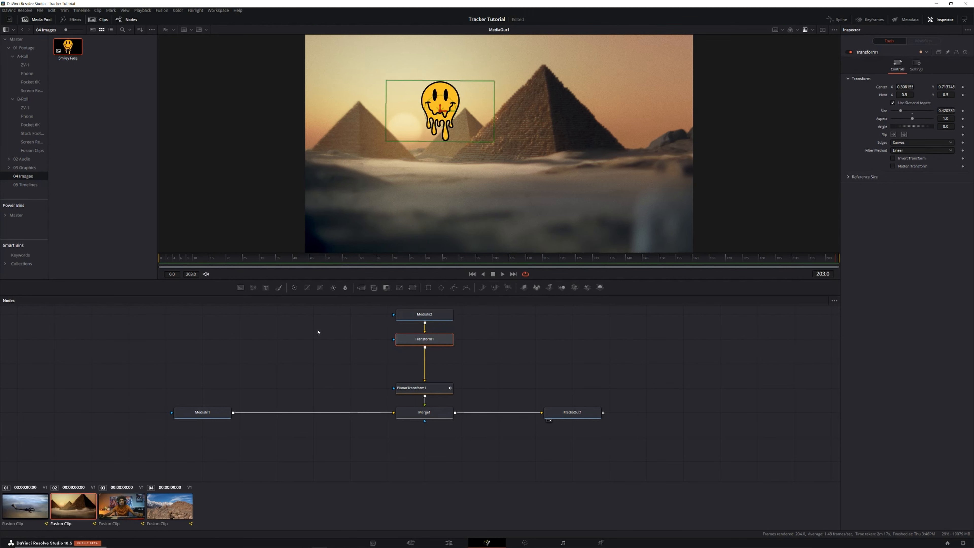
key(shift+space)
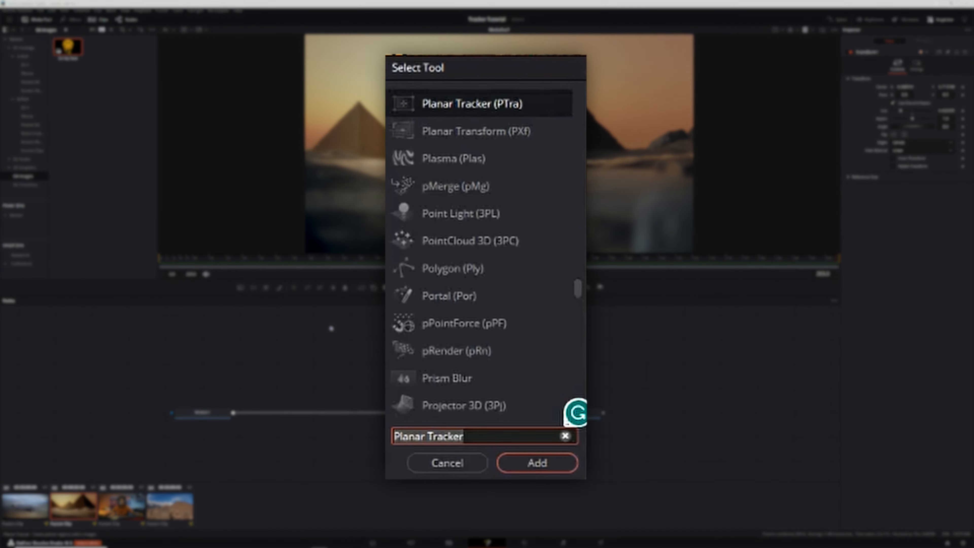
text(crop)
click(455, 100)
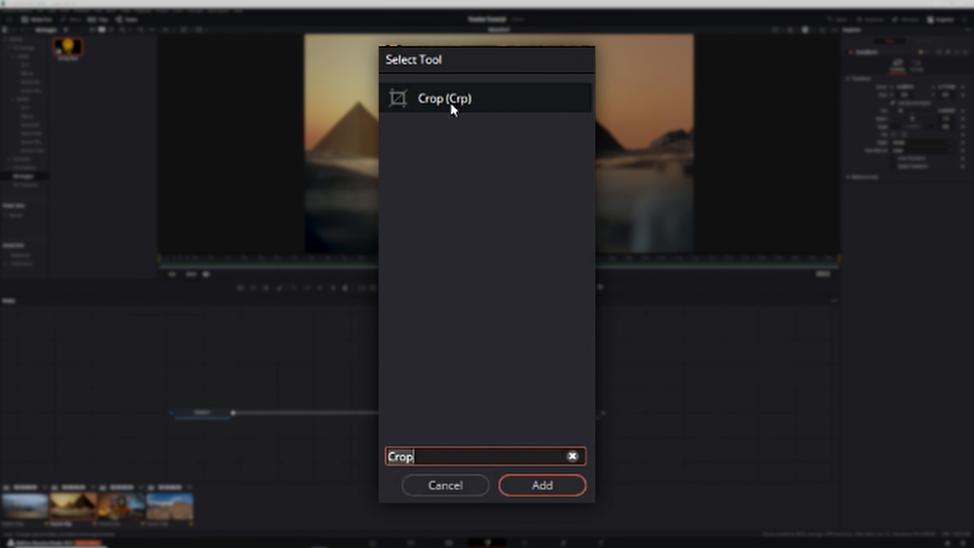
click(519, 486)
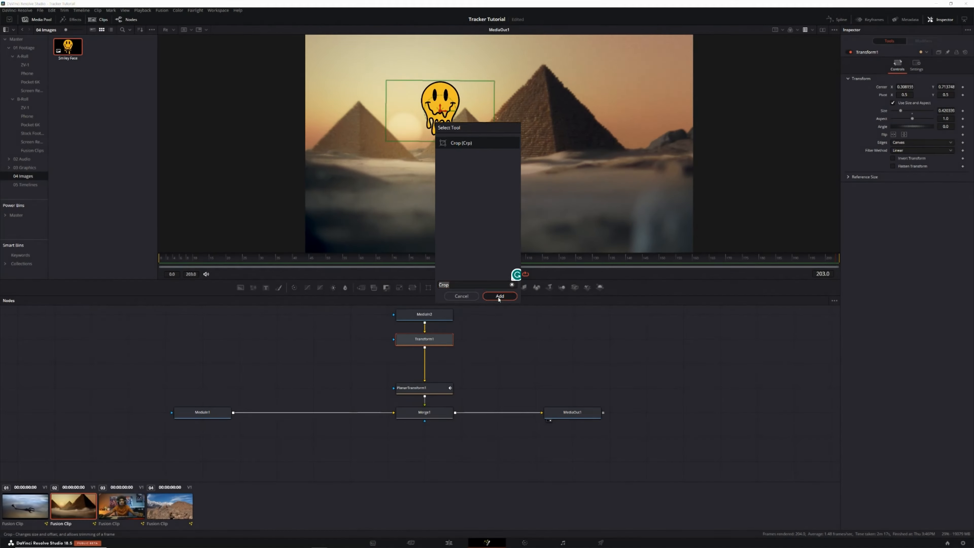
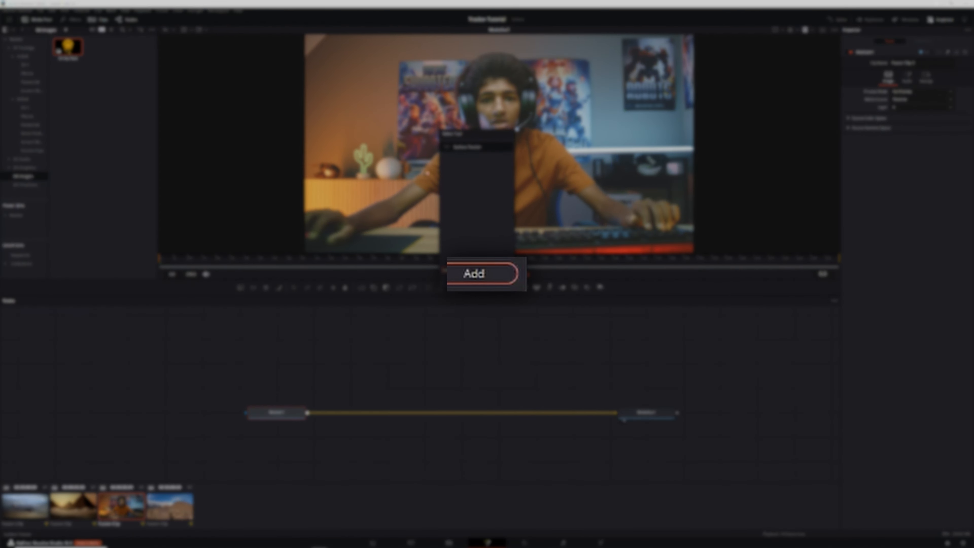
Add a Surface Tracker node midway between MediaIn1 and MediaOut1 and outline a four-point boundary on the front of the orange shirt.
click(497, 279)
drag(360, 415, 476, 407)
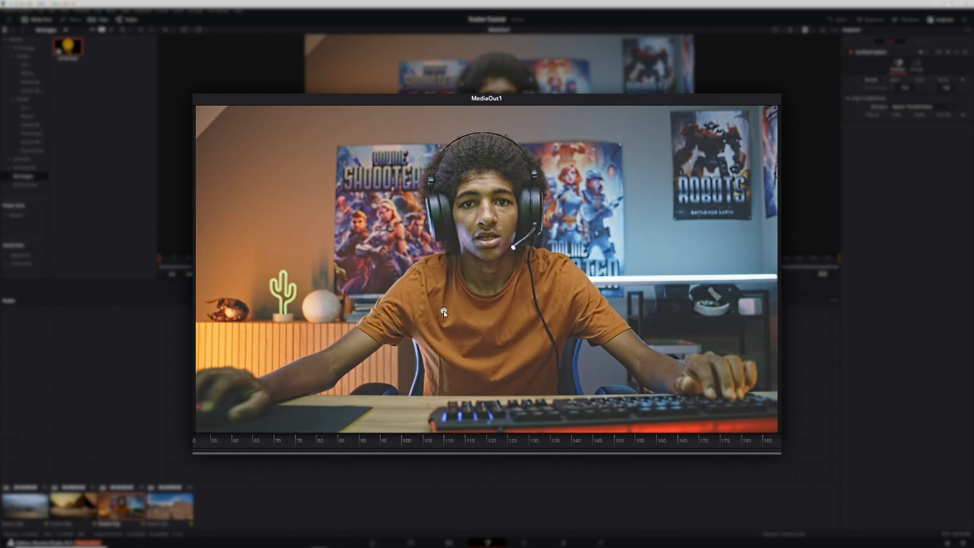
click(533, 307)
click(541, 379)
click(445, 382)
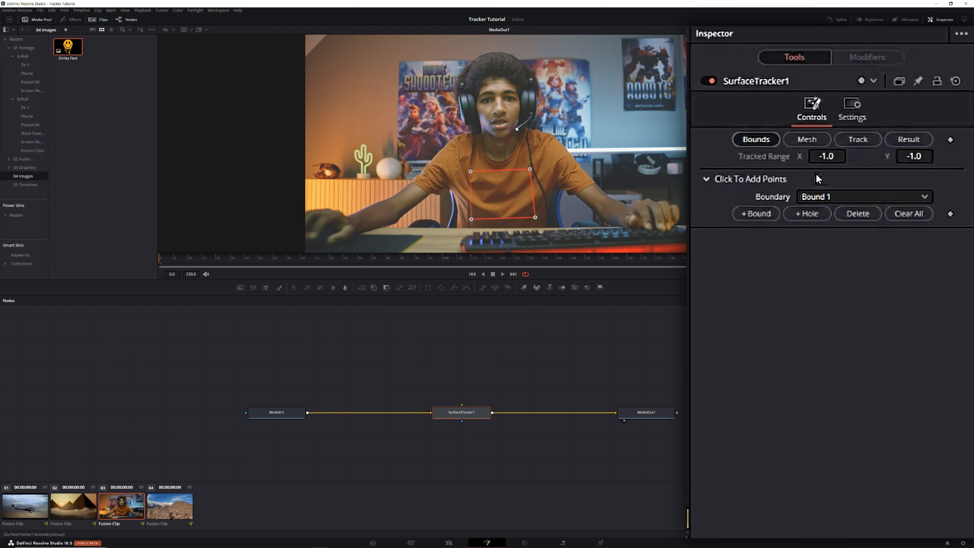
Set the surface mesh to a point number limit of 172 and minimum point spacing of 6, and track it forward through the clip.
click(805, 142)
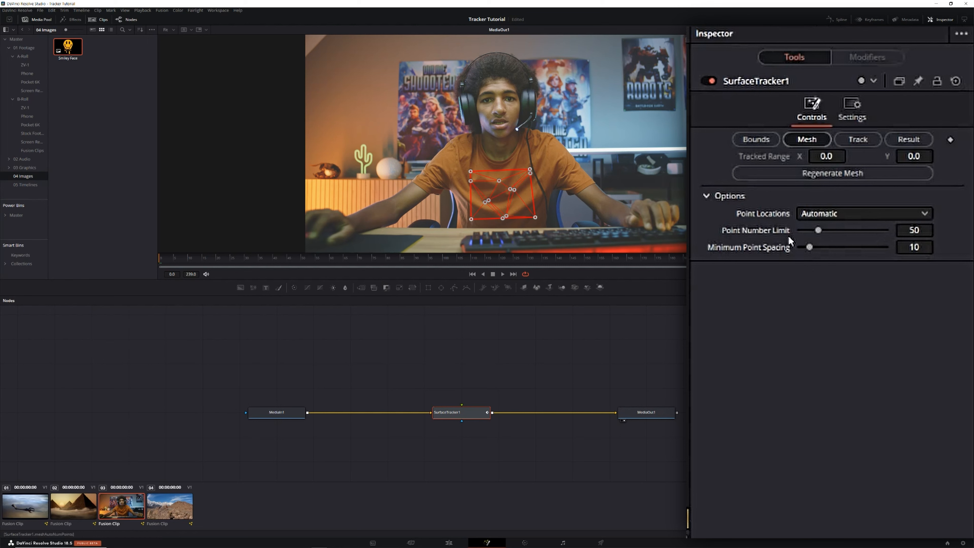
drag(818, 232, 873, 233)
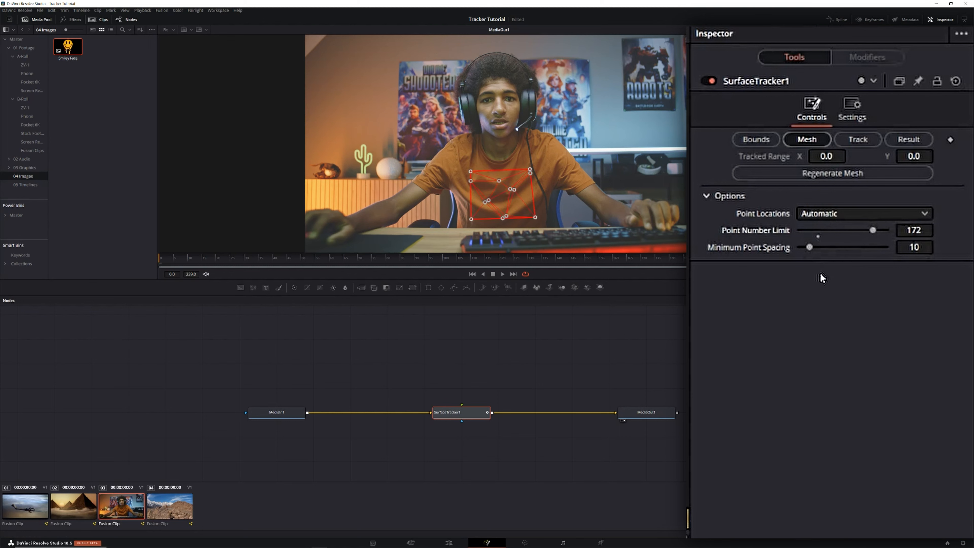
drag(808, 247, 803, 247)
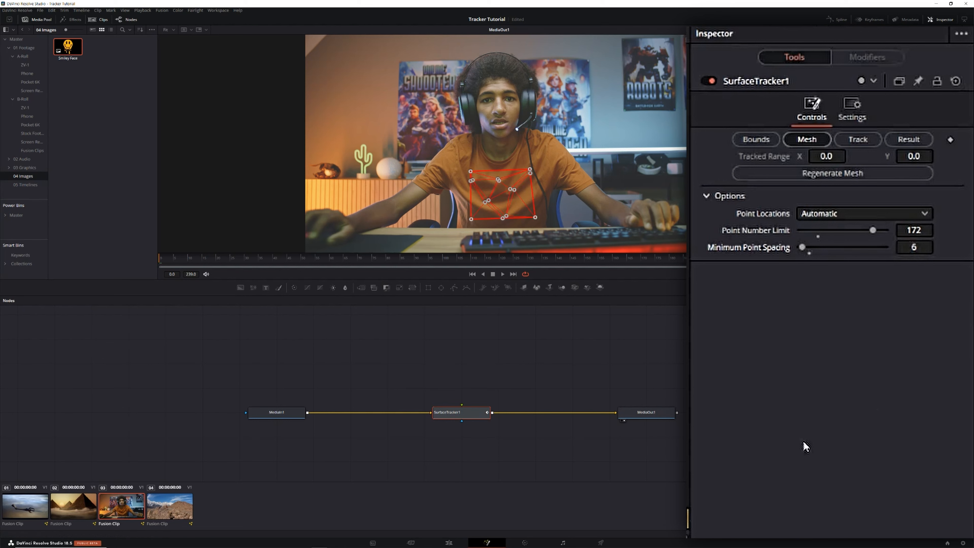
click(851, 141)
click(918, 191)
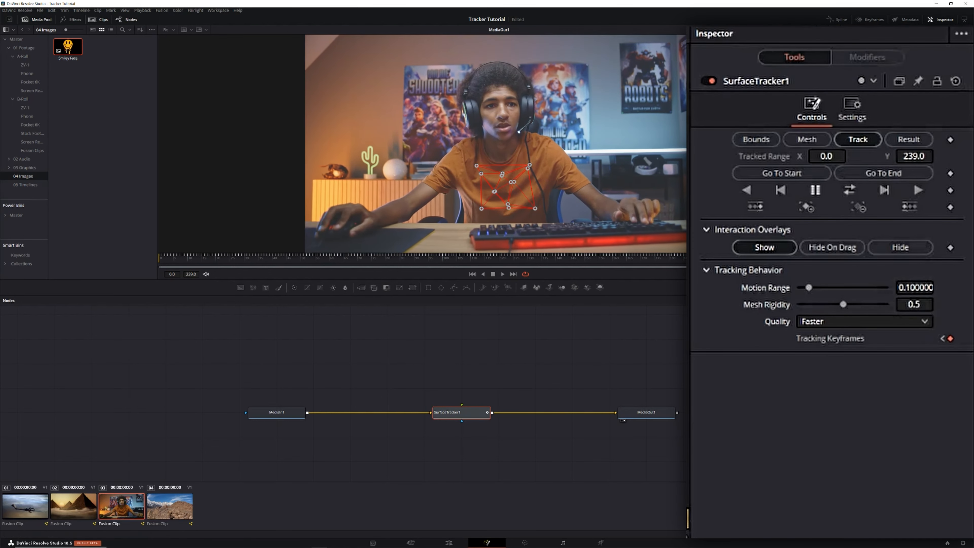
Feed the Smiley Face image into SurfaceTracker1's result as the overlay on the shirt, and open the tracker's overlay placement options.
click(905, 142)
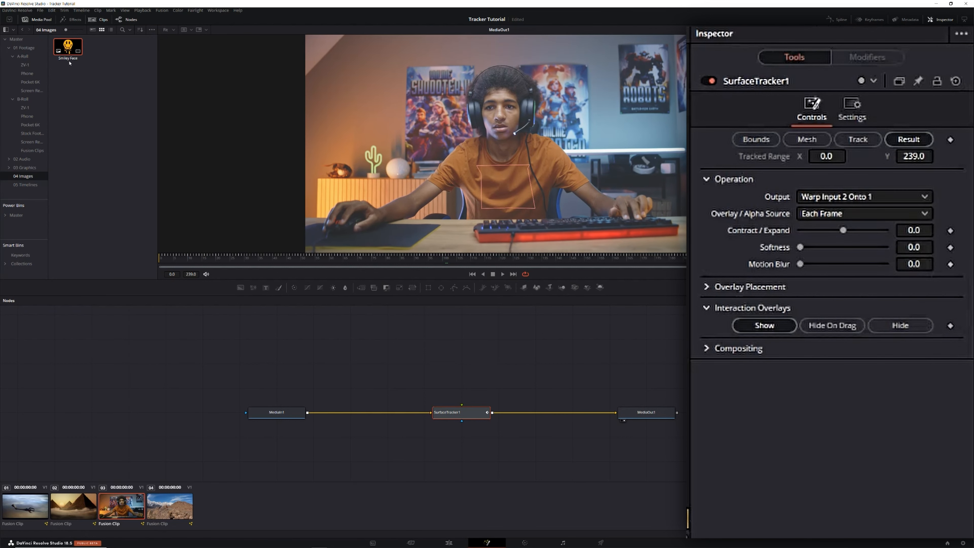
drag(68, 46, 462, 412)
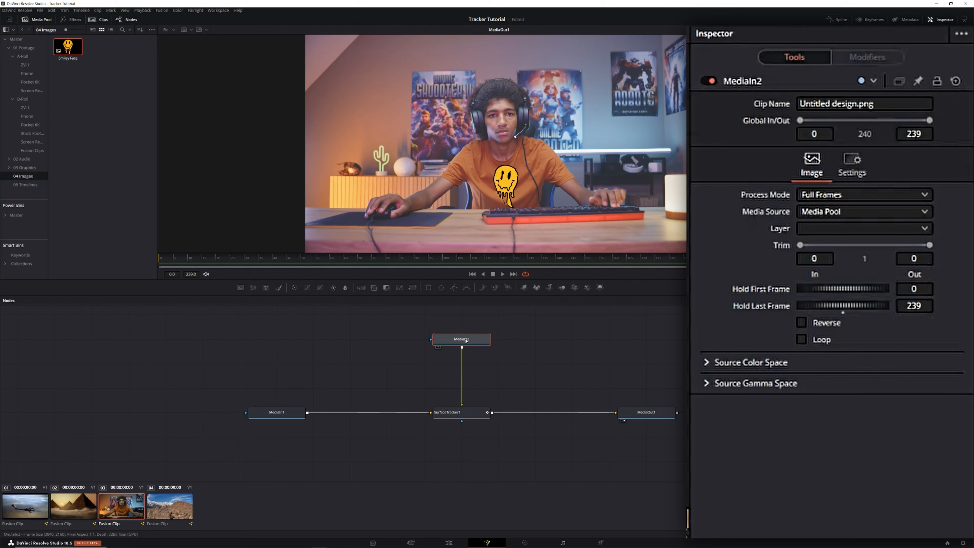
click(456, 412)
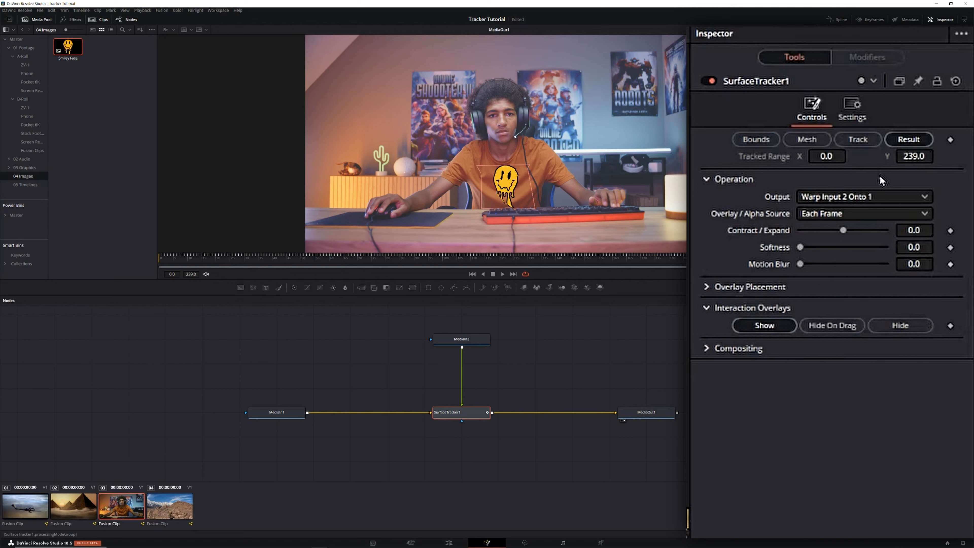
click(707, 287)
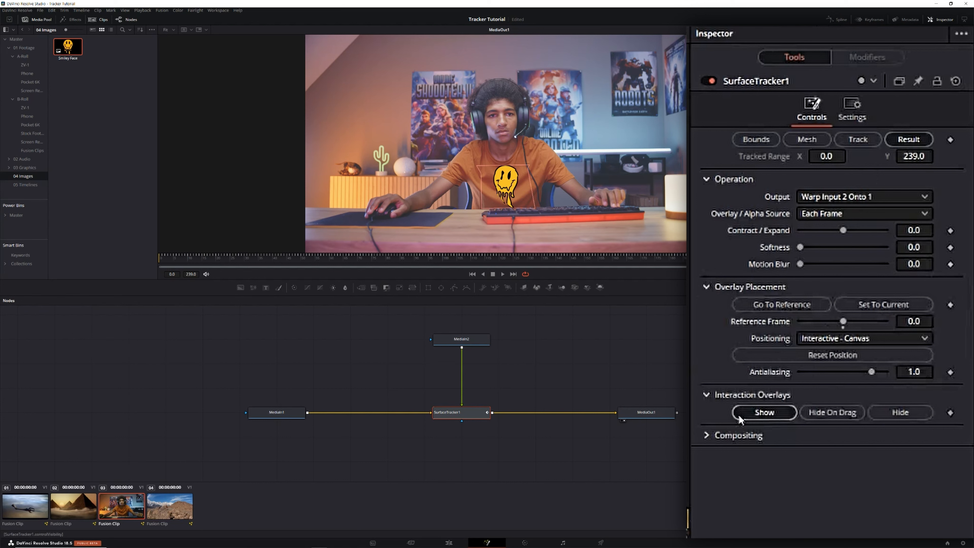
Composite the smiley on the shirt with the Overlay type at slightly reduced opacity, and play the clip from the start.
click(707, 436)
click(821, 457)
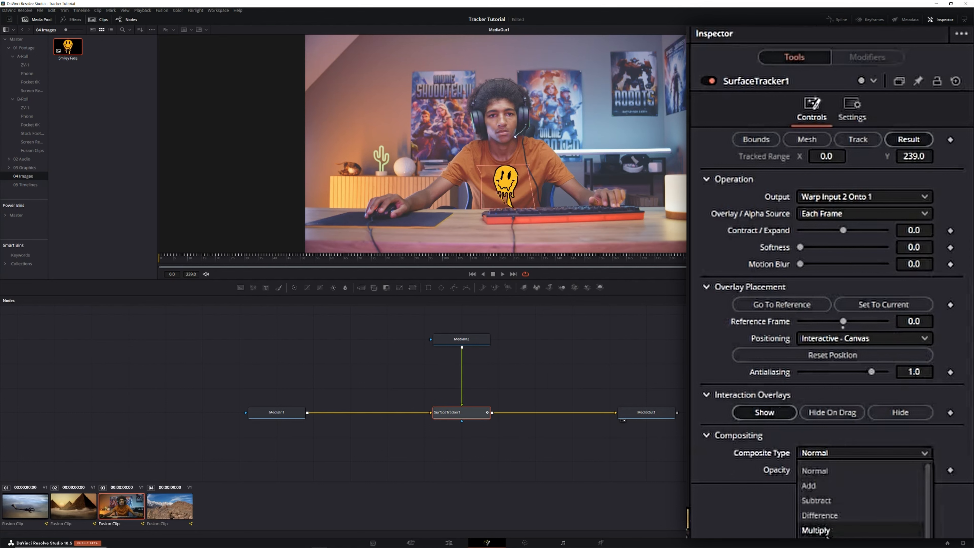
click(828, 545)
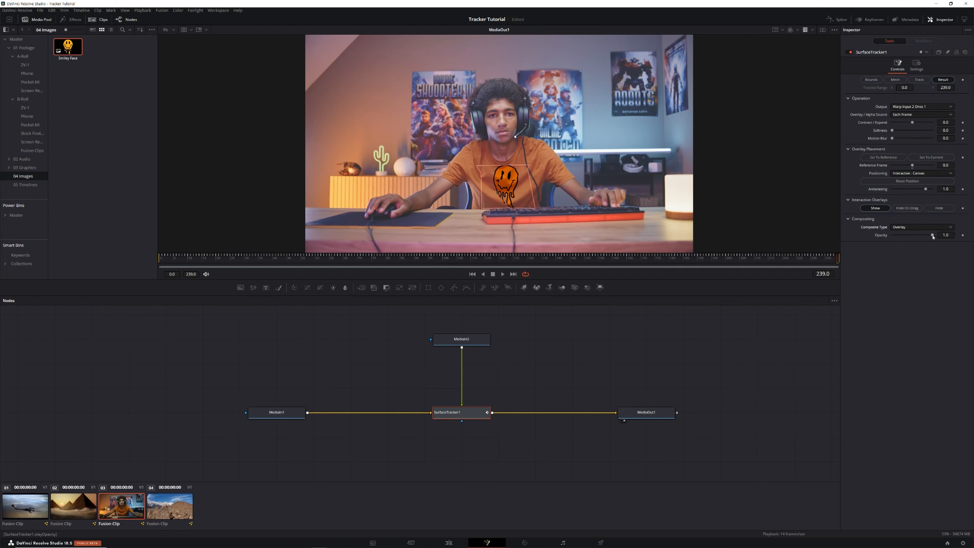
drag(930, 237, 926, 235)
click(162, 261)
key(space)
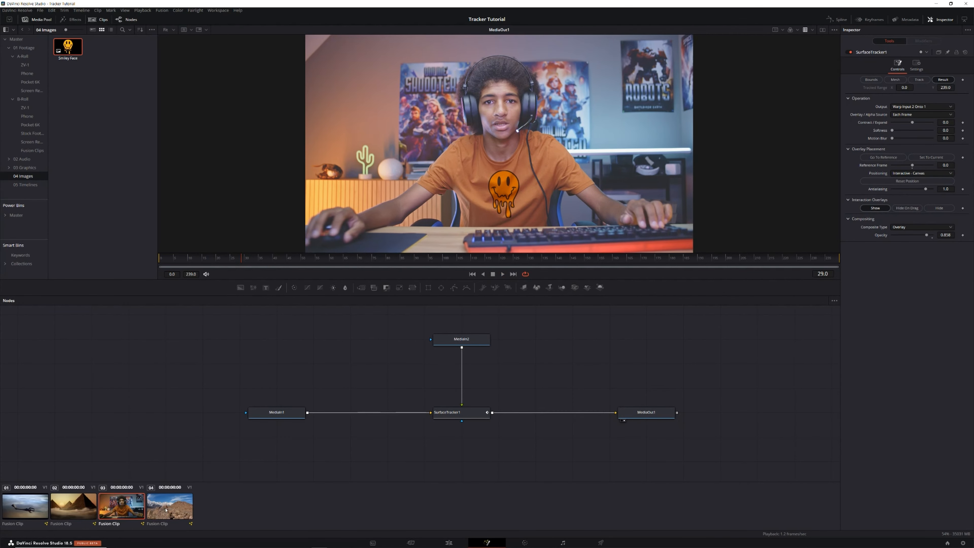
Switch to the fourth clip with the desert rocks and shift its MediaIn1 and MediaOut1 nodes toward the middle of the node graph.
click(165, 510)
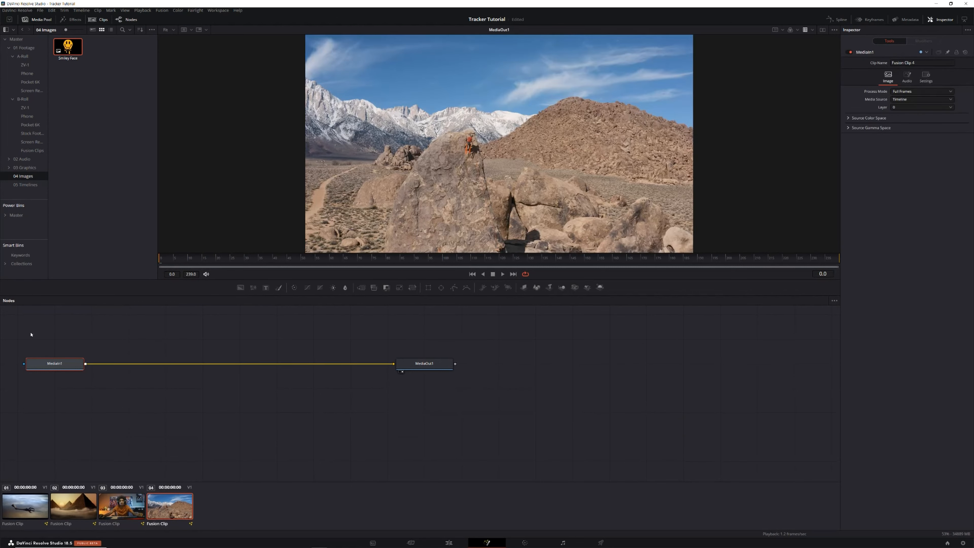
drag(51, 344, 442, 401)
drag(416, 367, 565, 391)
click(563, 433)
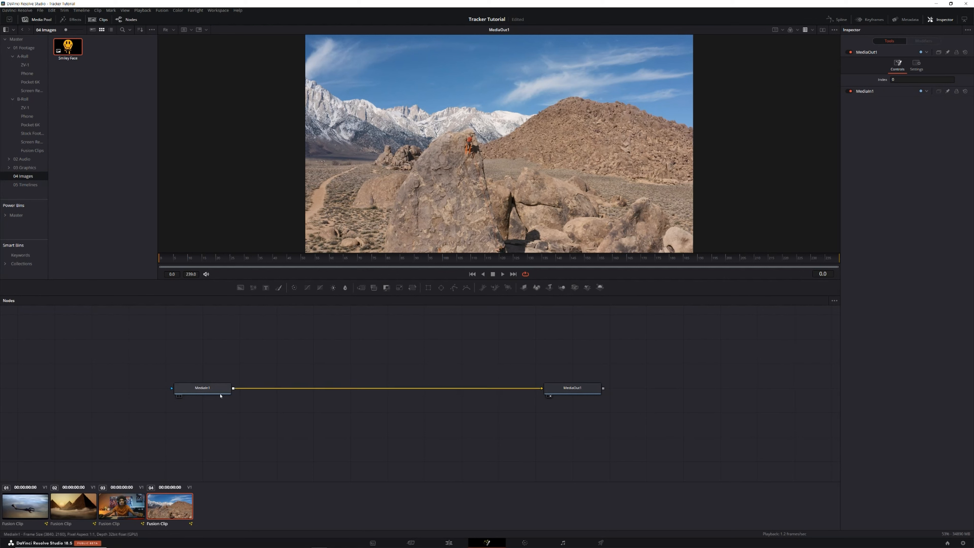
Add a Camera Tracker node between MediaIn1 and MediaOut1.
click(206, 391)
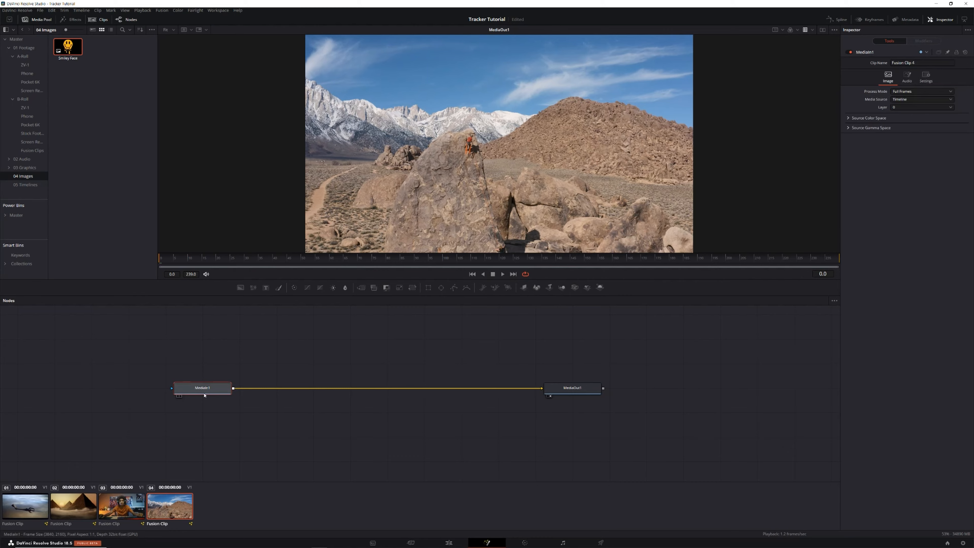
key(shift+space)
text(camera)
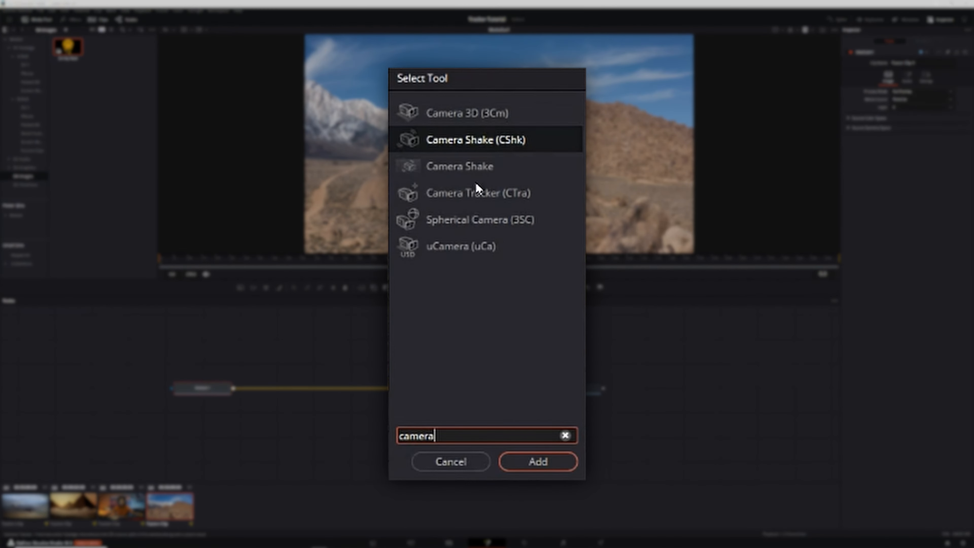
click(481, 197)
click(538, 459)
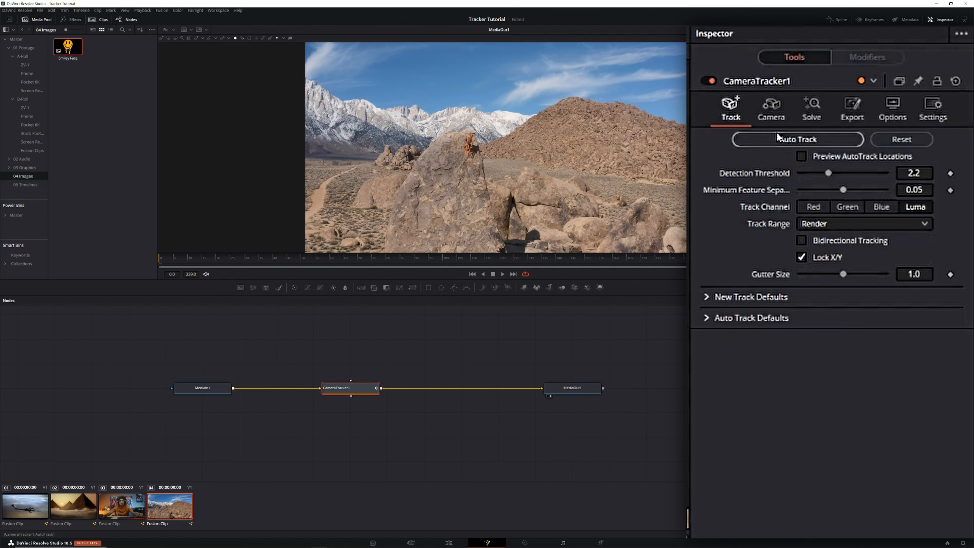
Auto-track the clip with CameraTracker1, check its camera settings, and solve the camera.
click(793, 141)
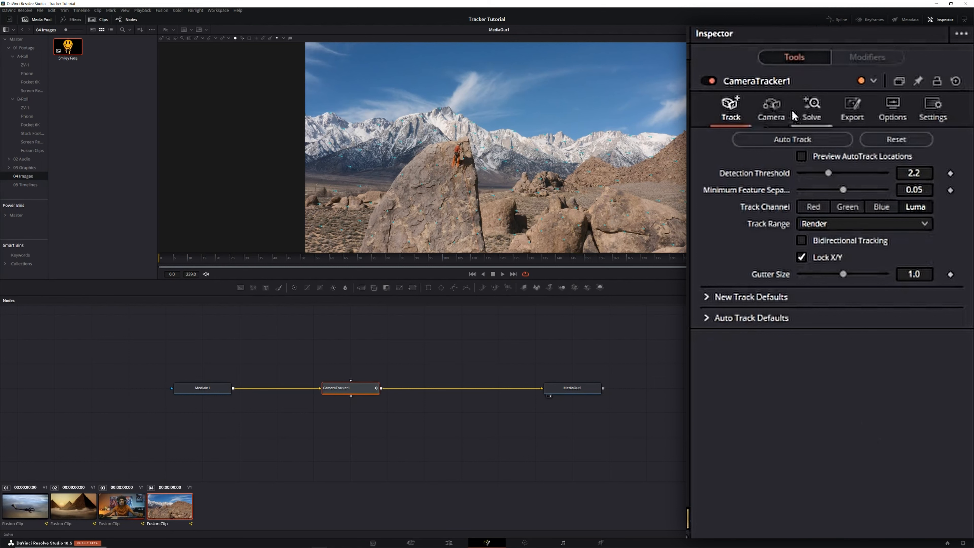
click(773, 110)
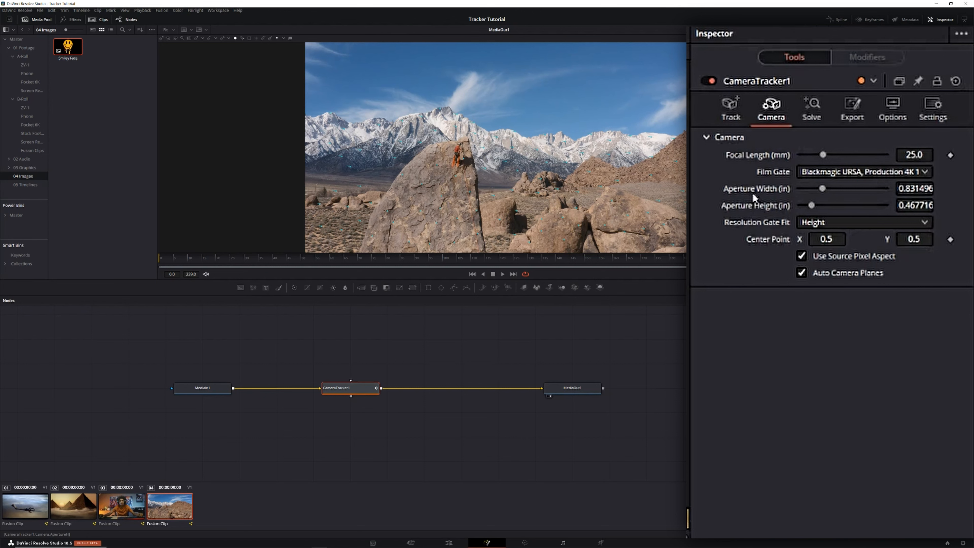
click(813, 107)
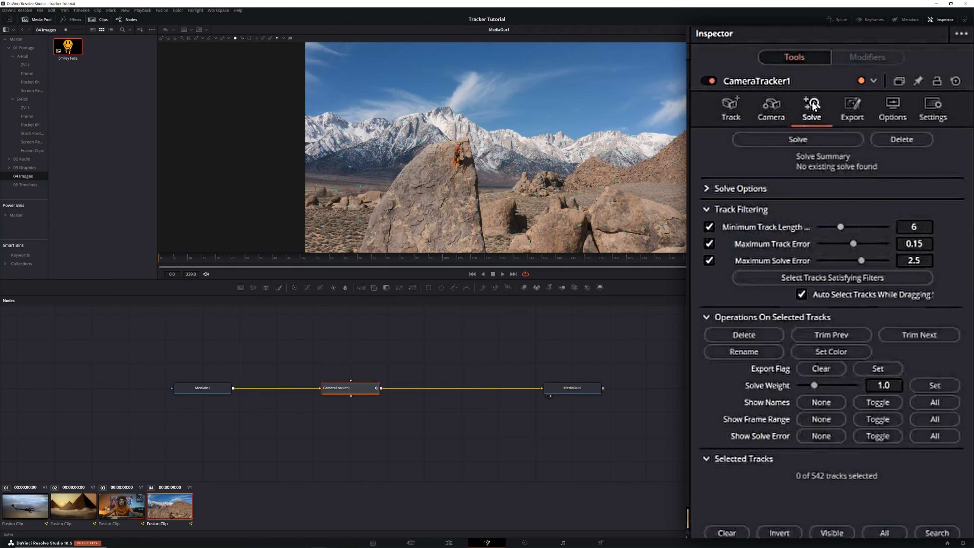
click(816, 141)
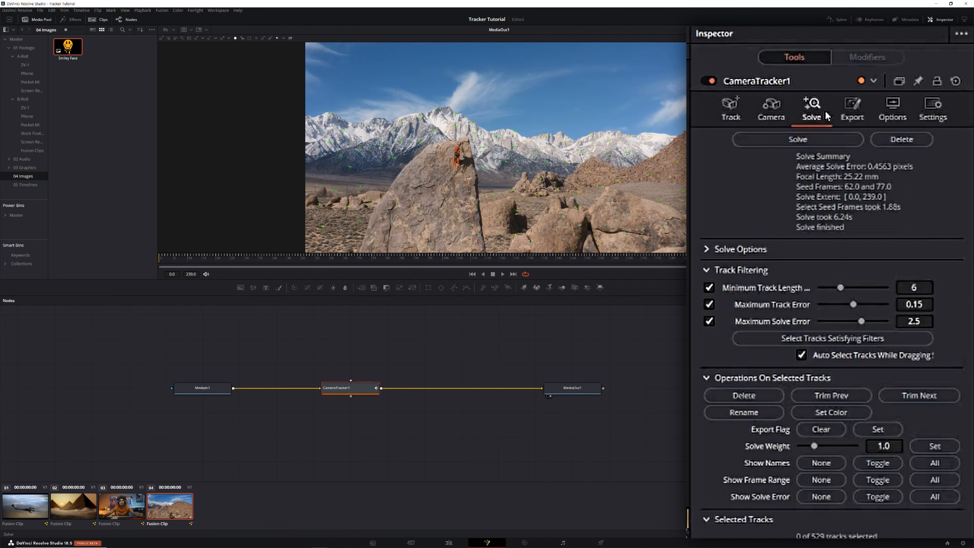
Expand CameraTracker1's ground plane and 3D scene transform export options, and show the ground plane in the view.
click(852, 108)
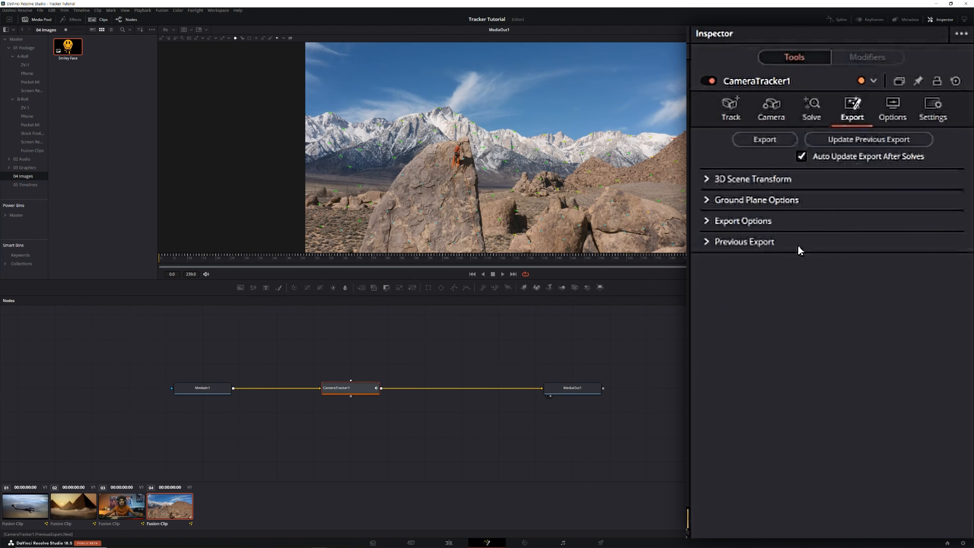
click(707, 200)
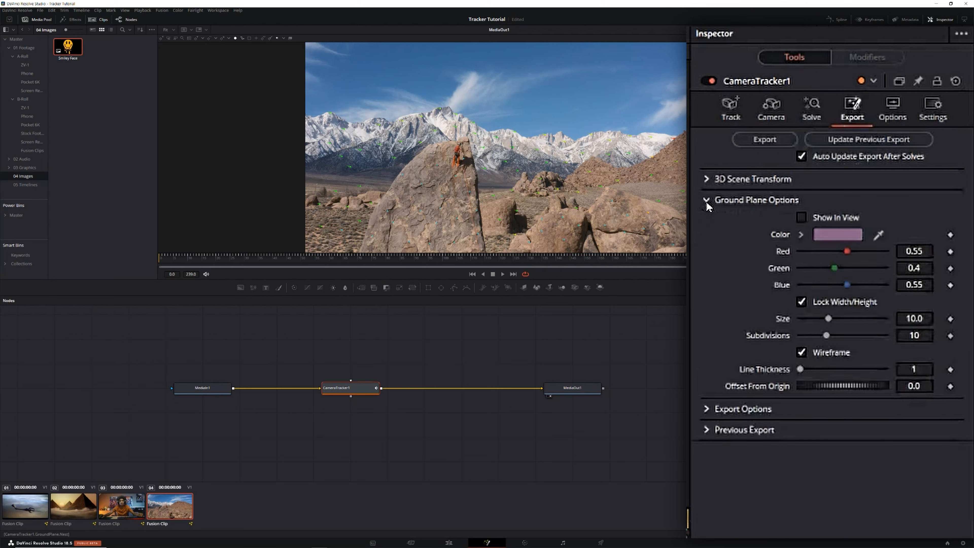
click(707, 179)
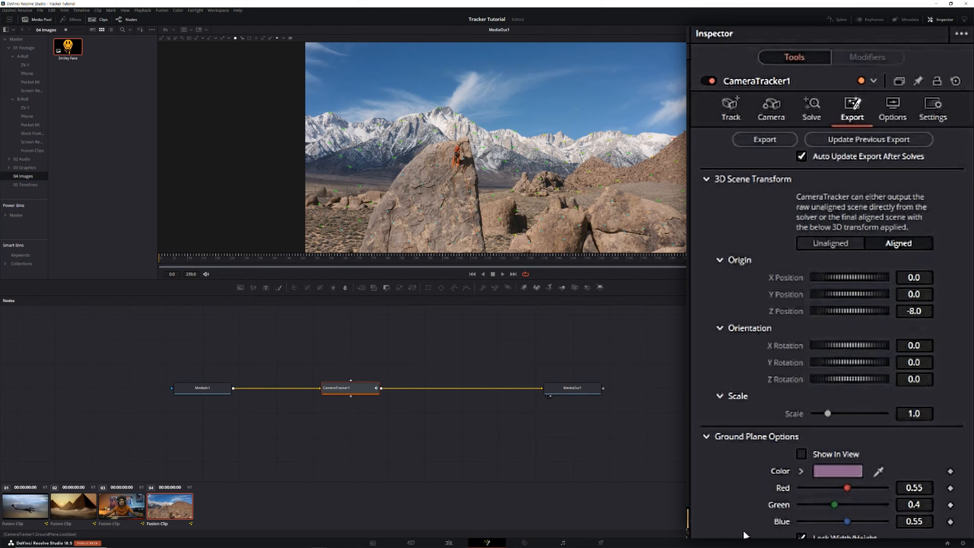
click(802, 455)
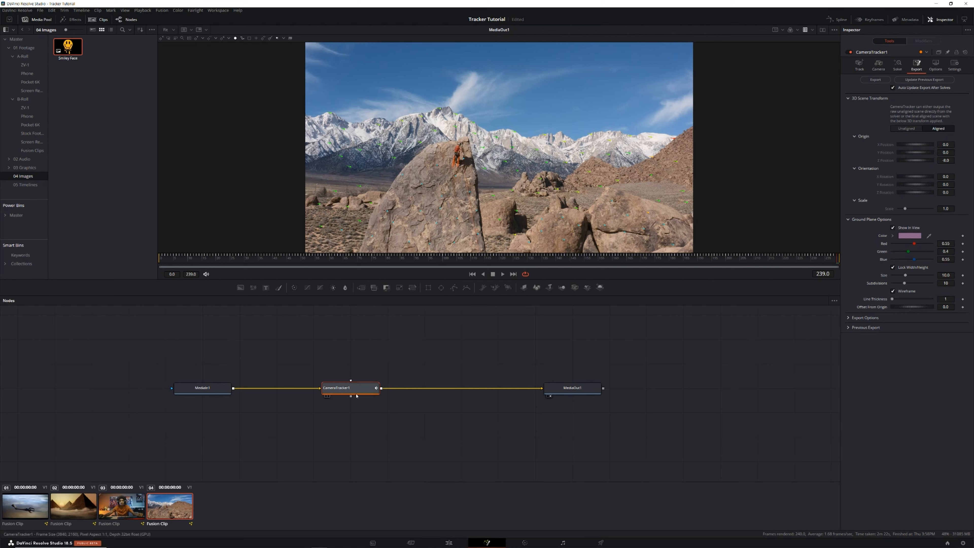
Shift CameraTracker1 toward MediaOut1, add a Merge3D node below it, and connect a Camera3D node into the merge.
drag(370, 390, 408, 391)
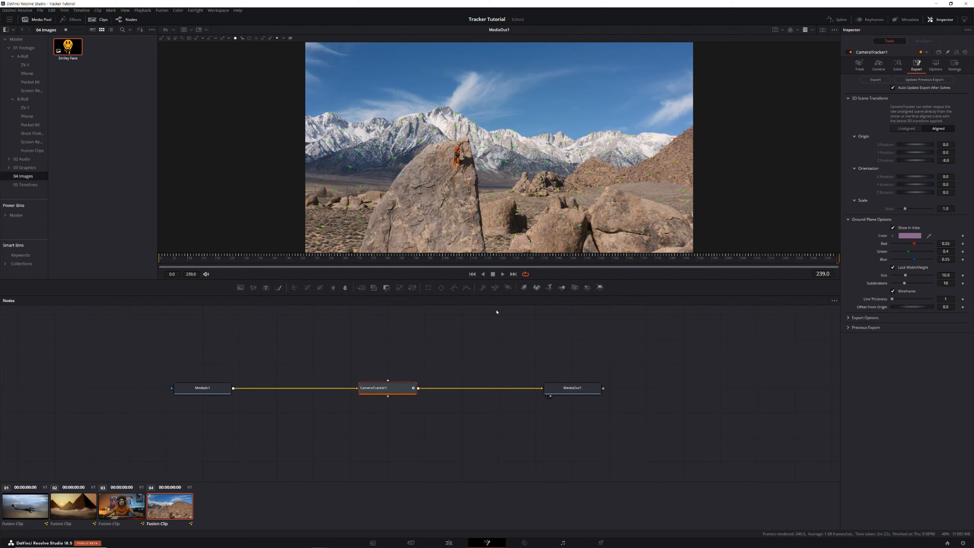
click(562, 287)
drag(460, 388, 388, 438)
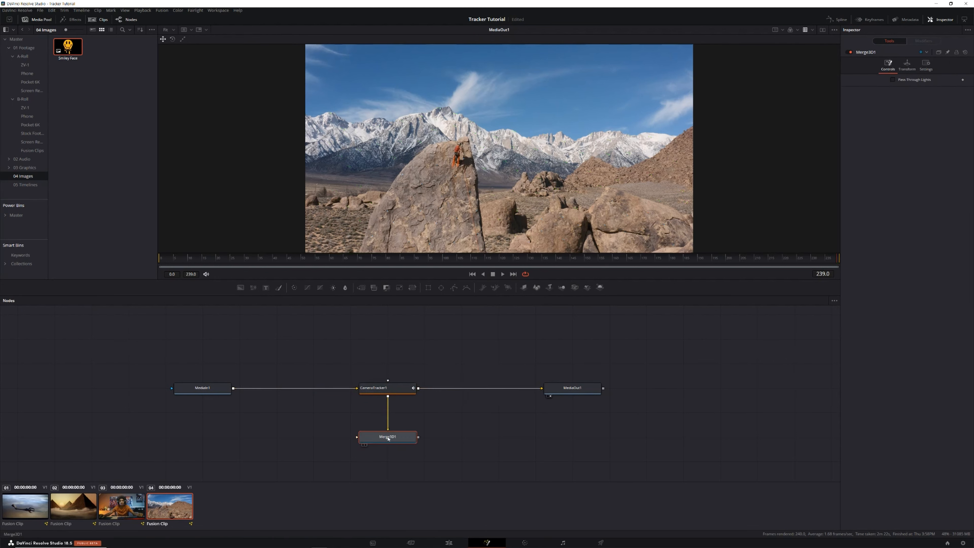
click(574, 288)
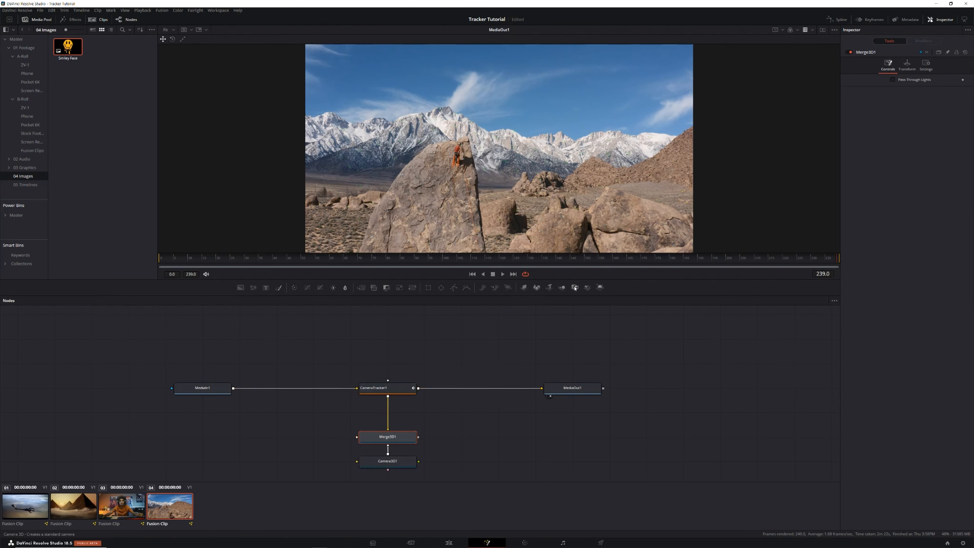
drag(366, 470, 292, 446)
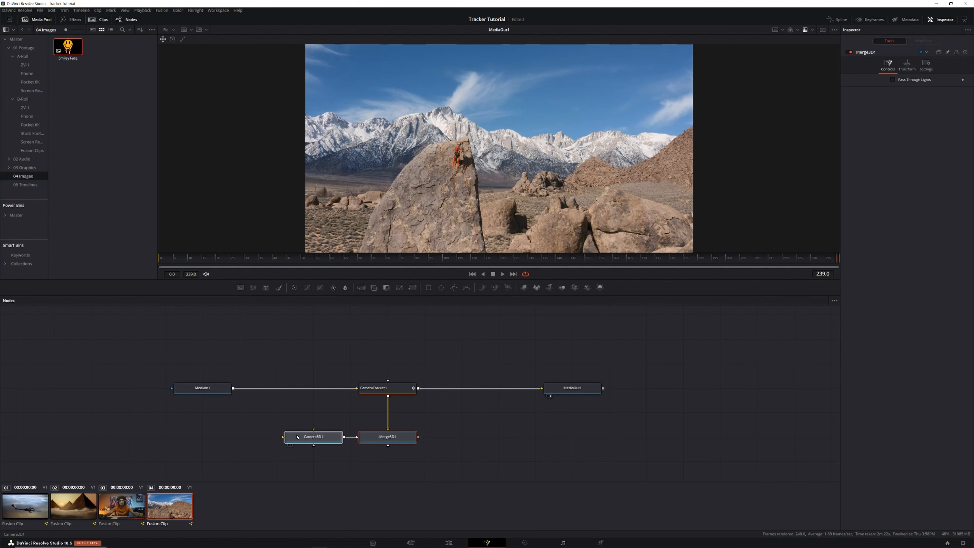
Set CameraTracker1's scene to Unaligned and define its XZ ground orientation and its origin from selected track points.
click(380, 388)
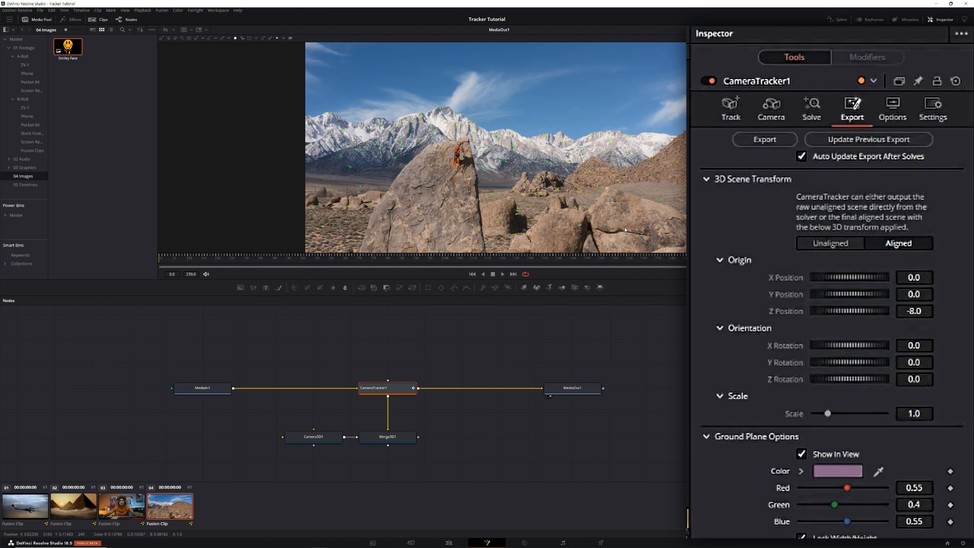
click(824, 246)
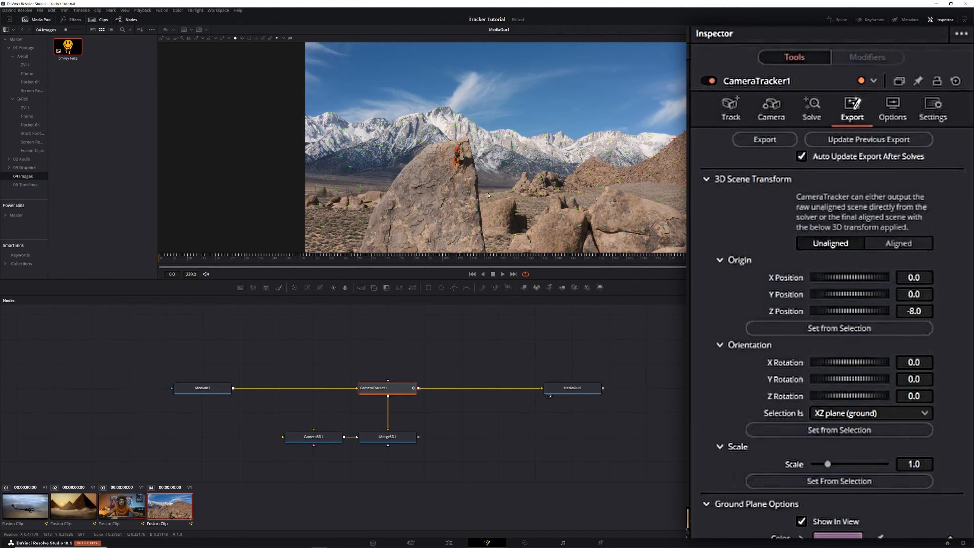
click(837, 431)
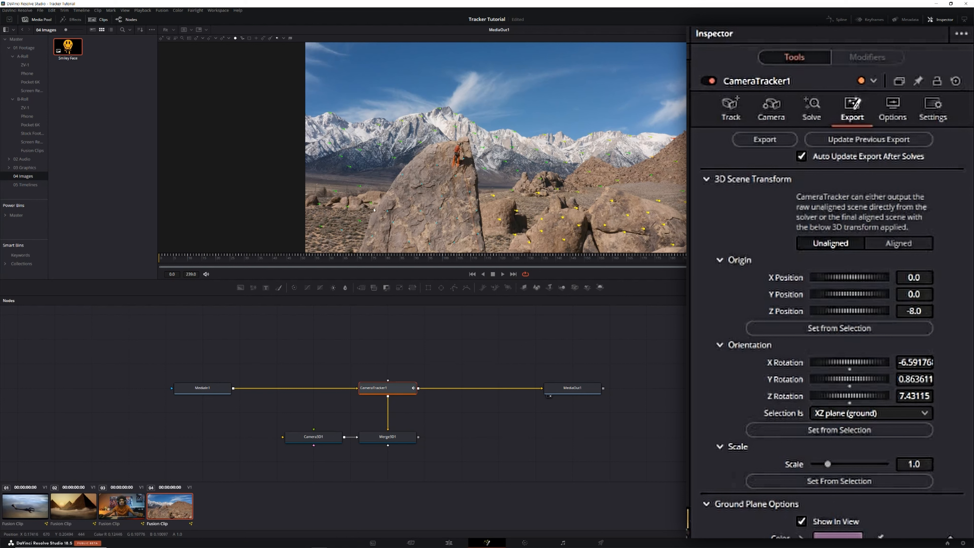
click(804, 331)
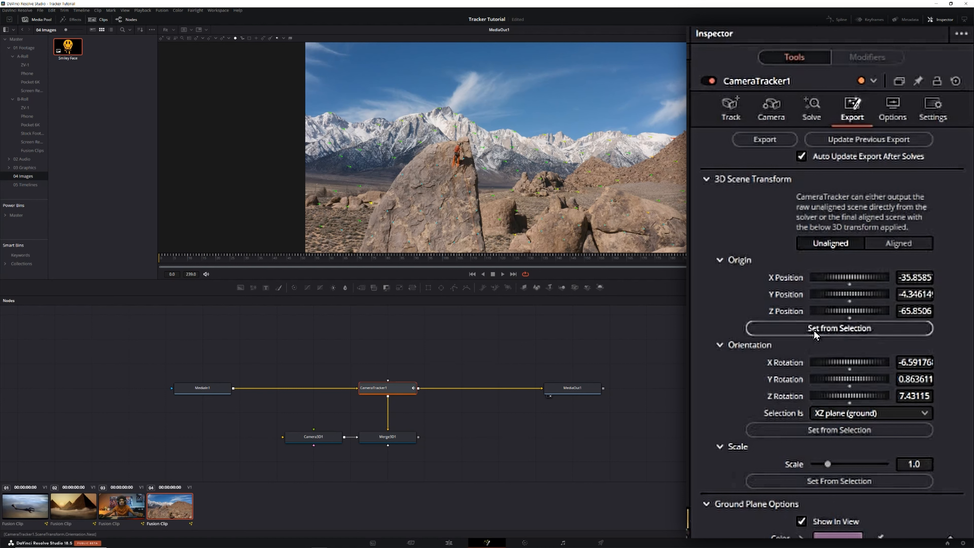
Export the solved 3D scene, move MediaIn1 down, and delete the CameraTracker1, Camera3D1 and Merge3D1 nodes.
click(762, 140)
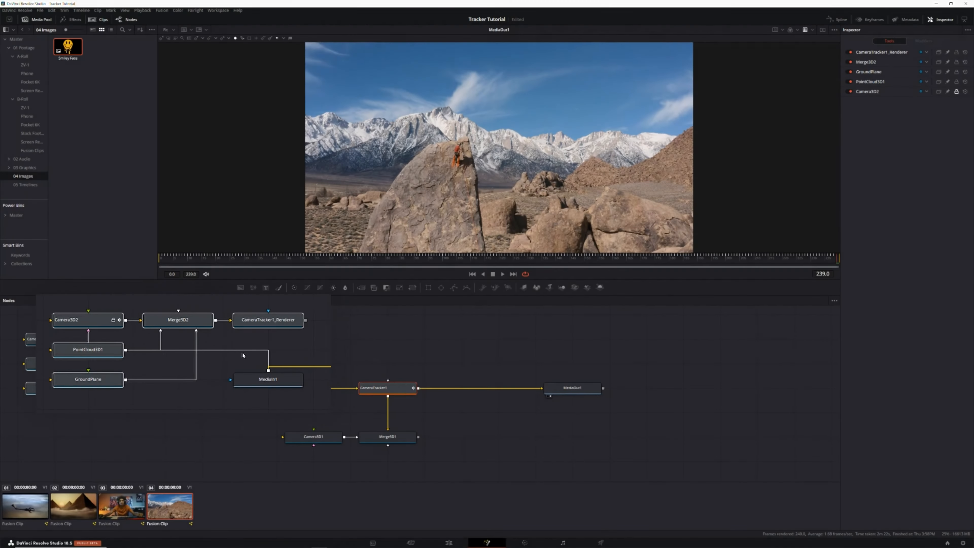
drag(215, 393, 210, 427)
drag(325, 362, 402, 464)
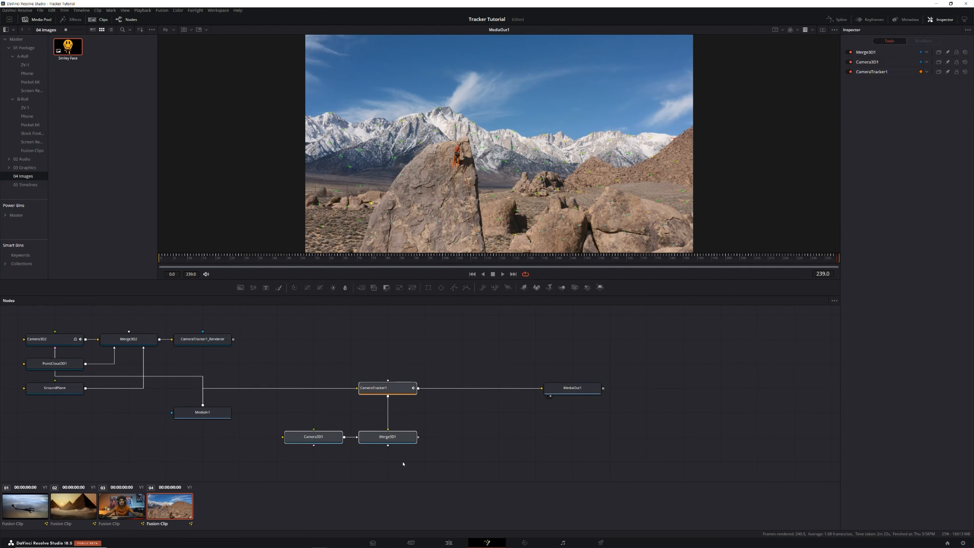
key(Delete)
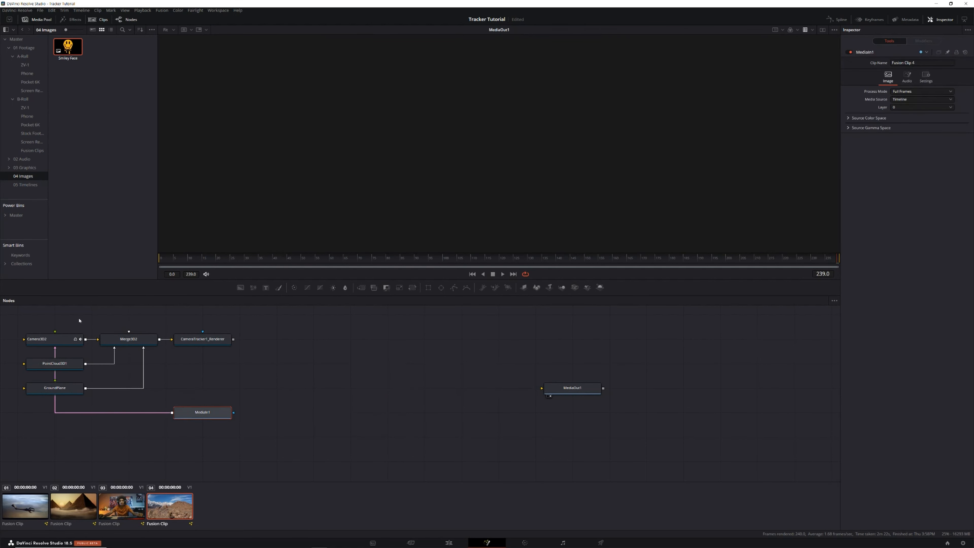
Arrange the exported camera, point cloud, merge and renderer nodes between MediaIn1 and MediaOut1, with GroundPlane below Merge3D2.
drag(47, 321, 207, 379)
drag(145, 337, 381, 410)
click(380, 410)
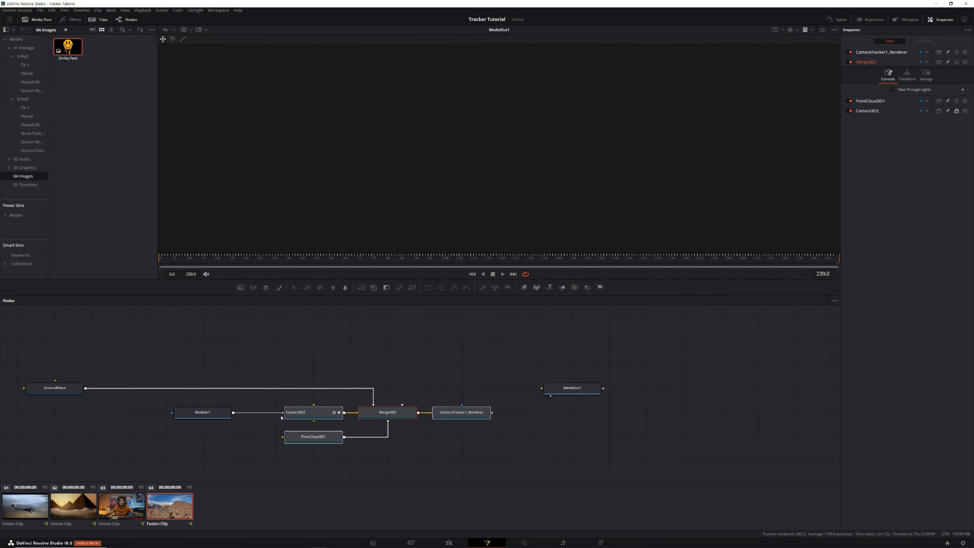
drag(46, 383, 414, 407)
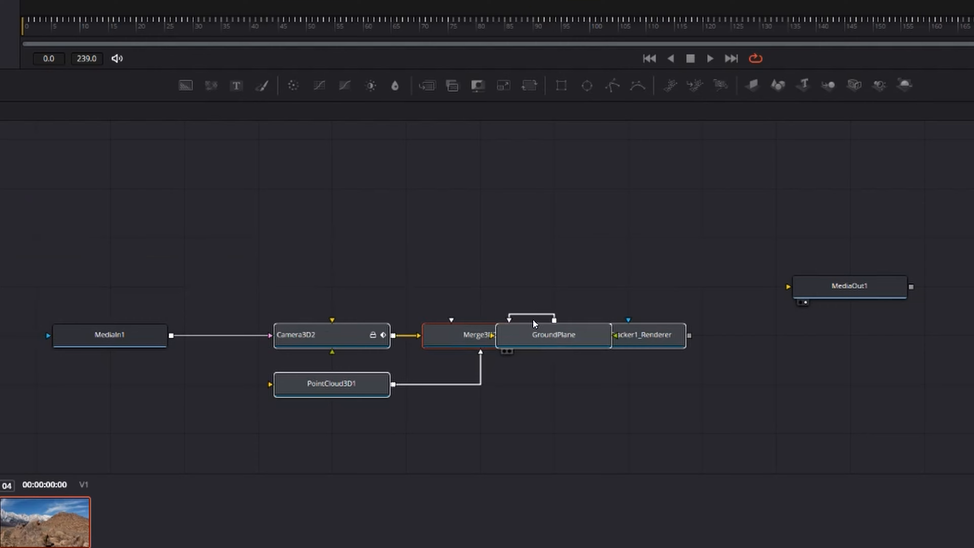
drag(535, 324, 462, 422)
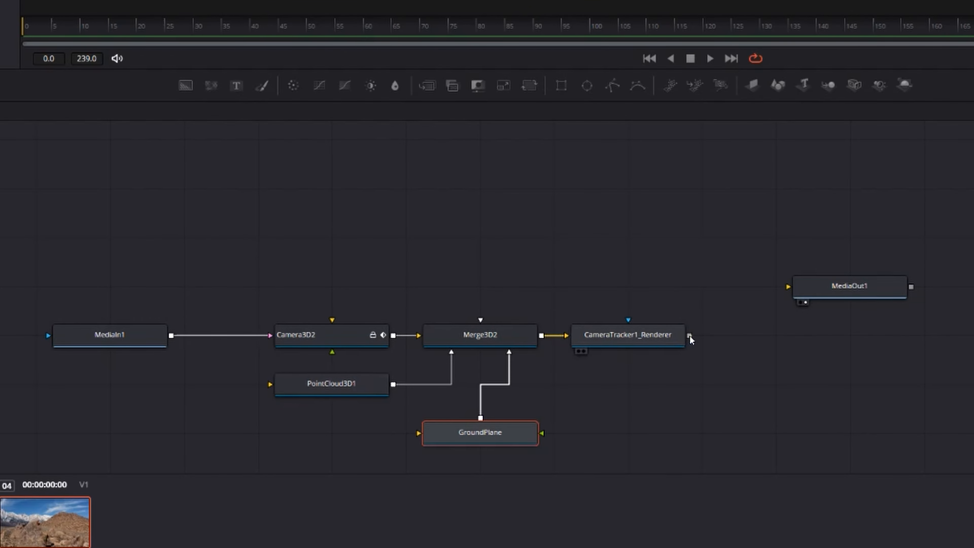
Connect CameraTracker1_Renderer to MediaOut1, line MediaOut1 up with the node row, and disable the GroundPlane node.
drag(689, 336, 788, 286)
click(849, 285)
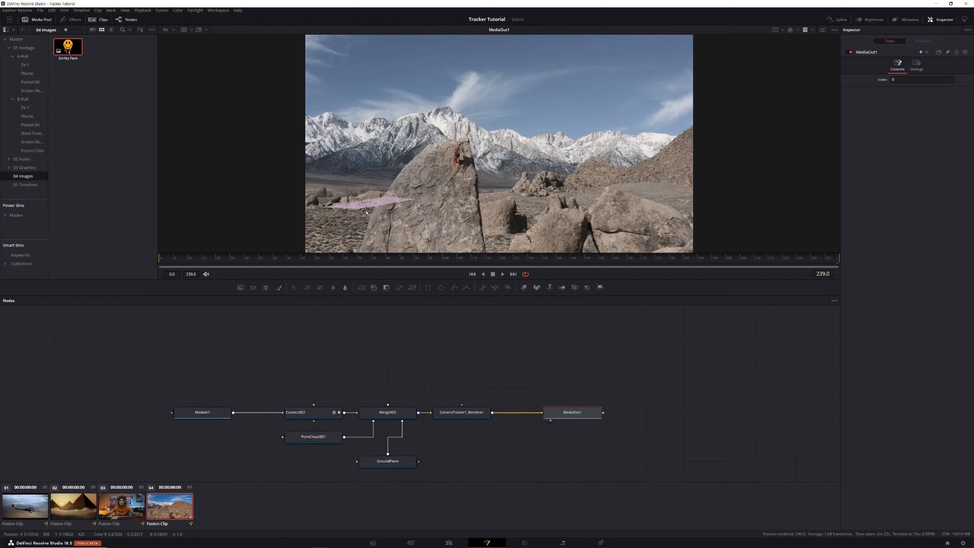
click(383, 461)
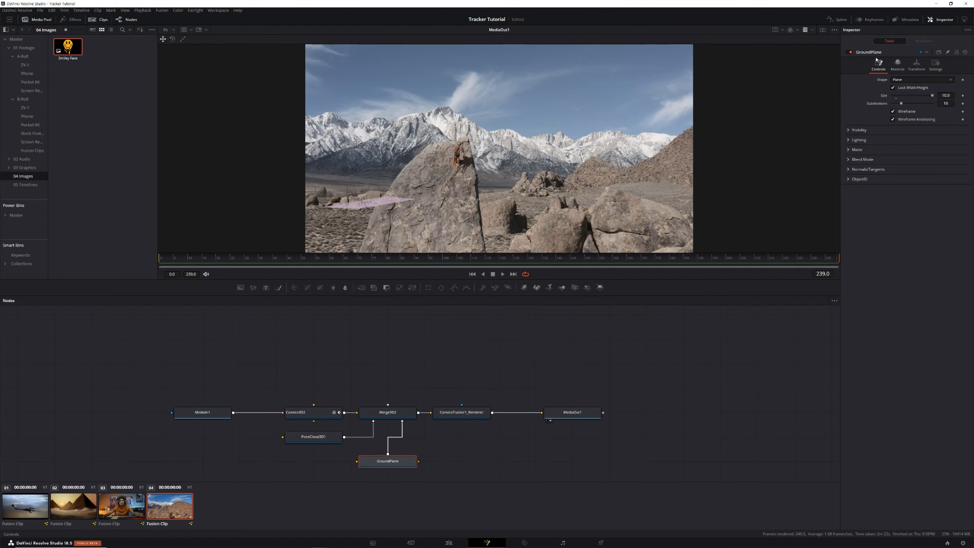
click(851, 53)
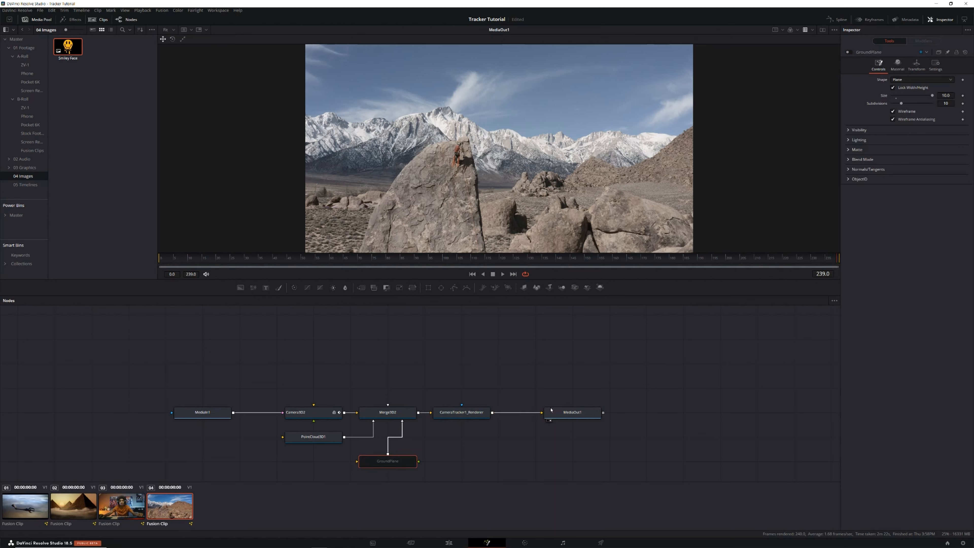